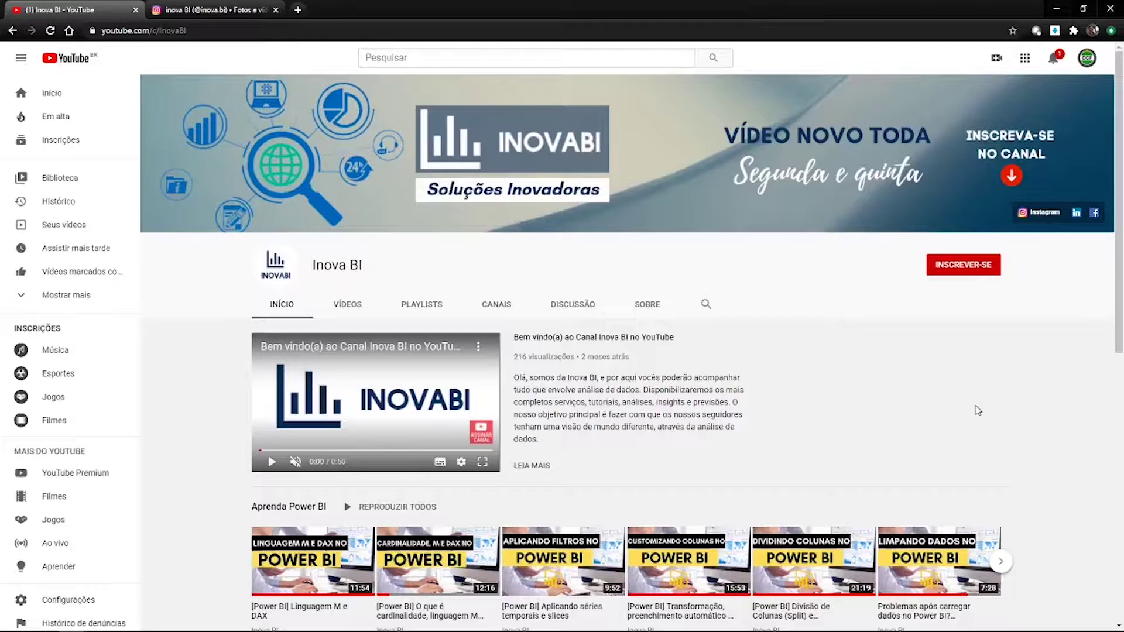
- Subscribe to the Inova BI channel and set its notifications to Todas
left_click(975, 267)
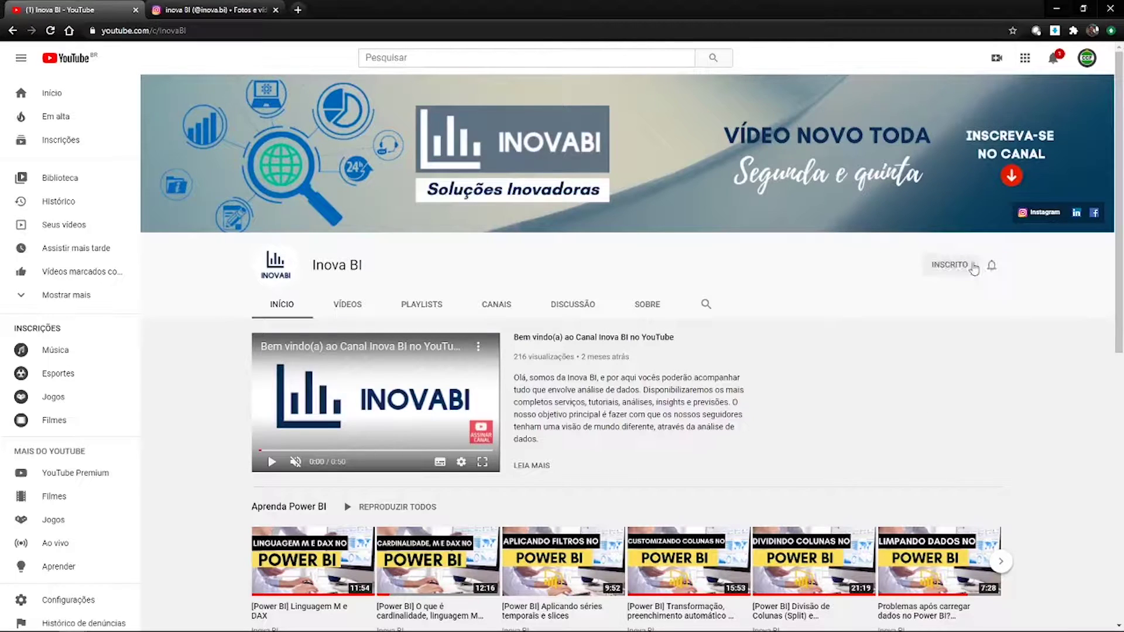
left_click(993, 265)
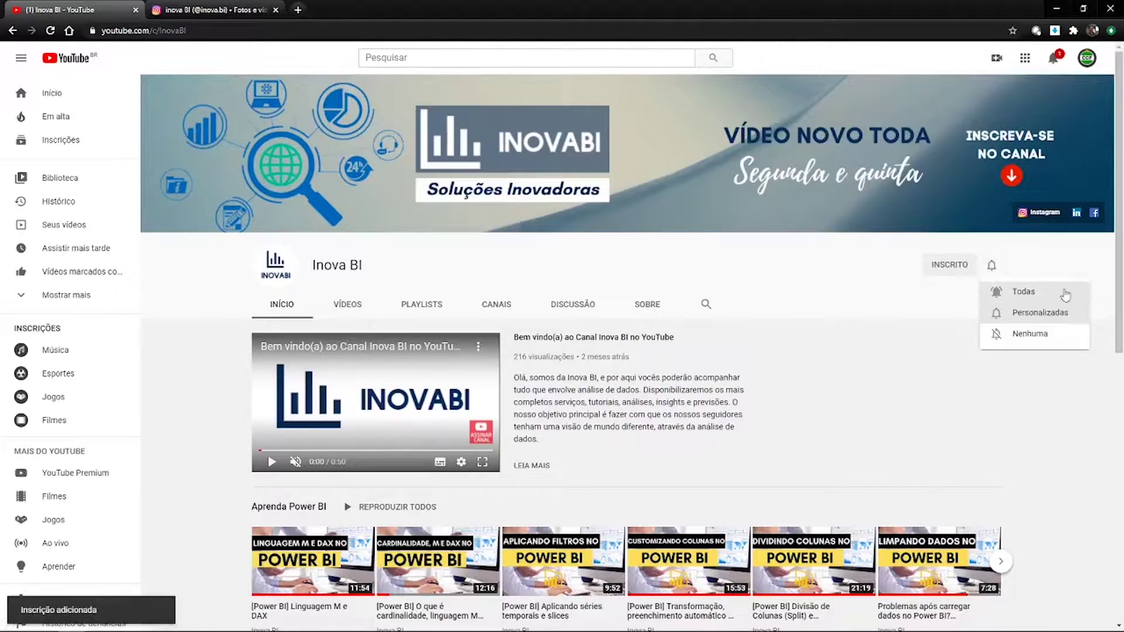
left_click(1031, 296)
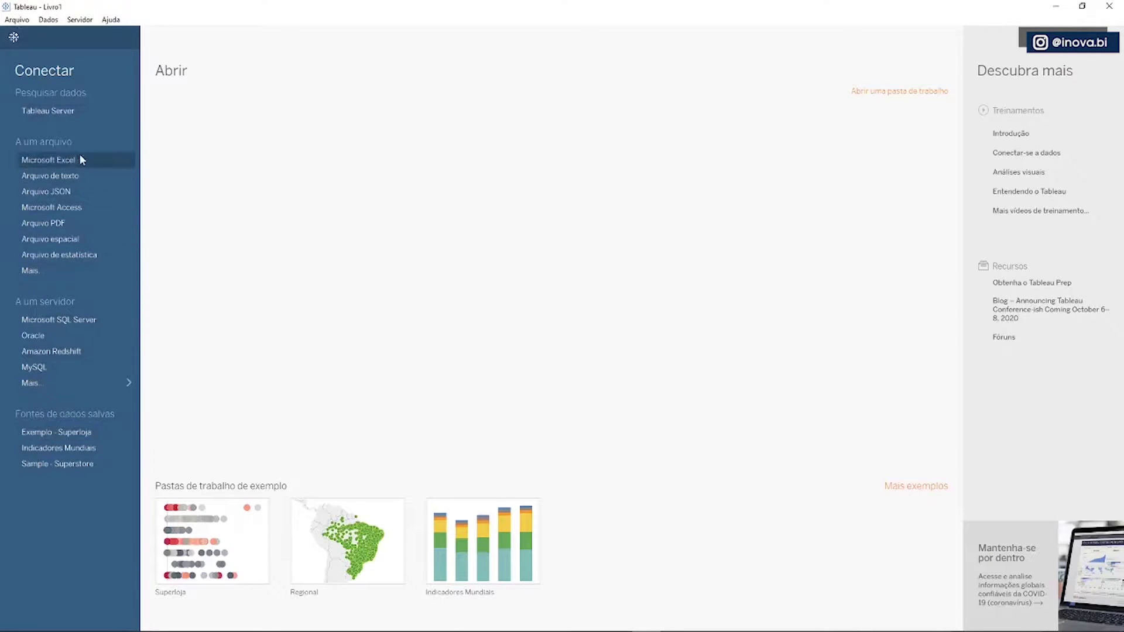
- Connect to the Excel workbook Vendas de Laptops from the Videos Tableau folder in Google Drive
left_click(48, 158)
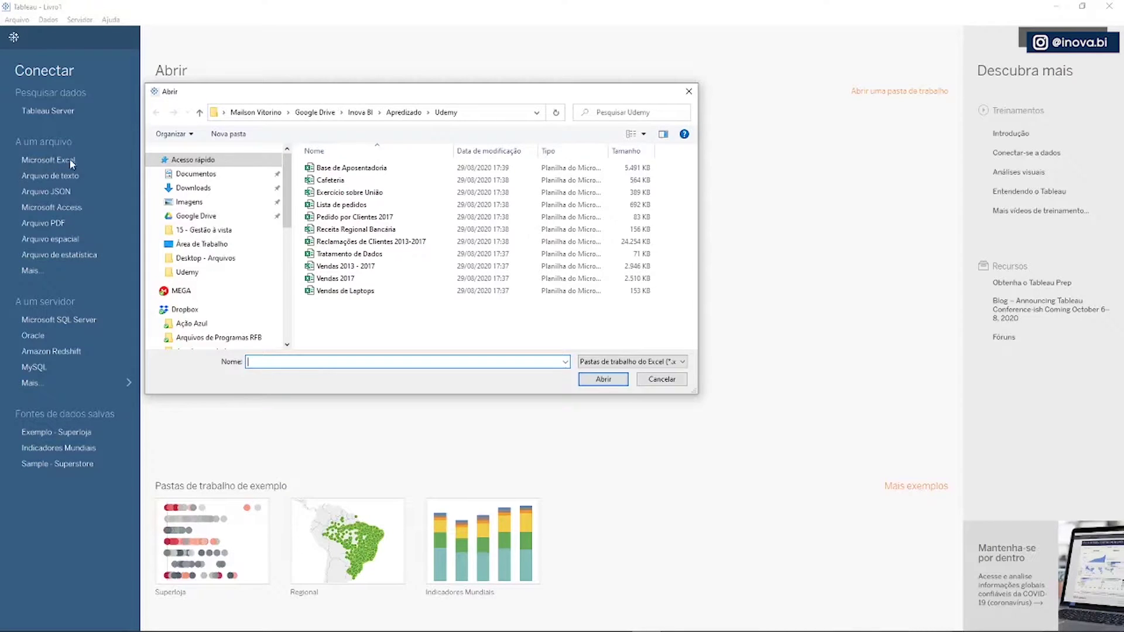
left_click(507, 113)
key("ctrl+v")
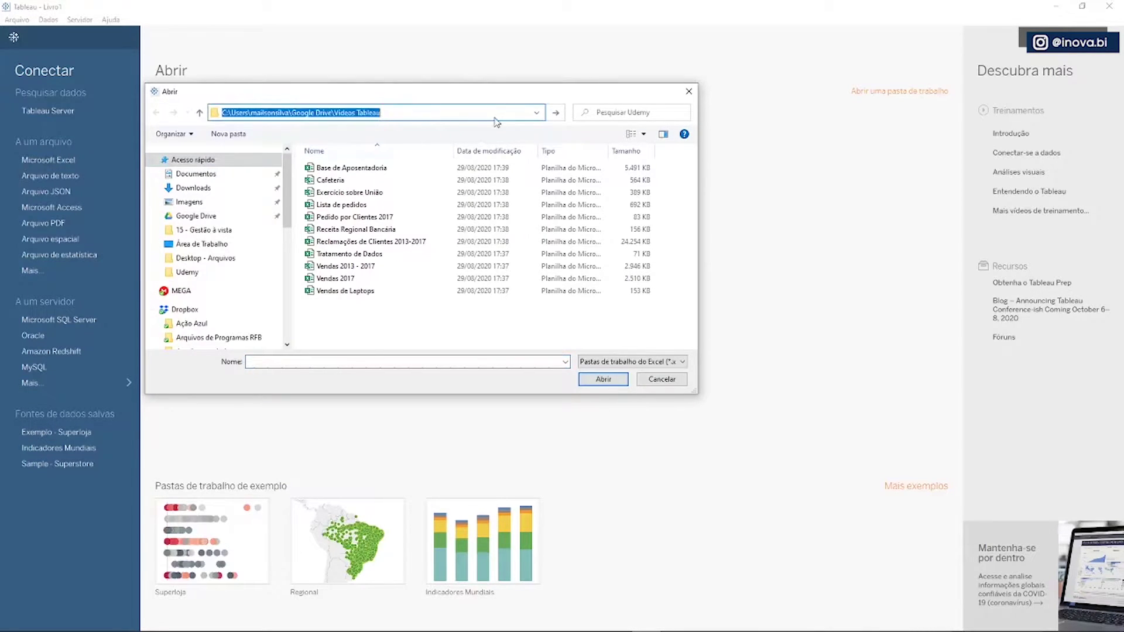
key("Return")
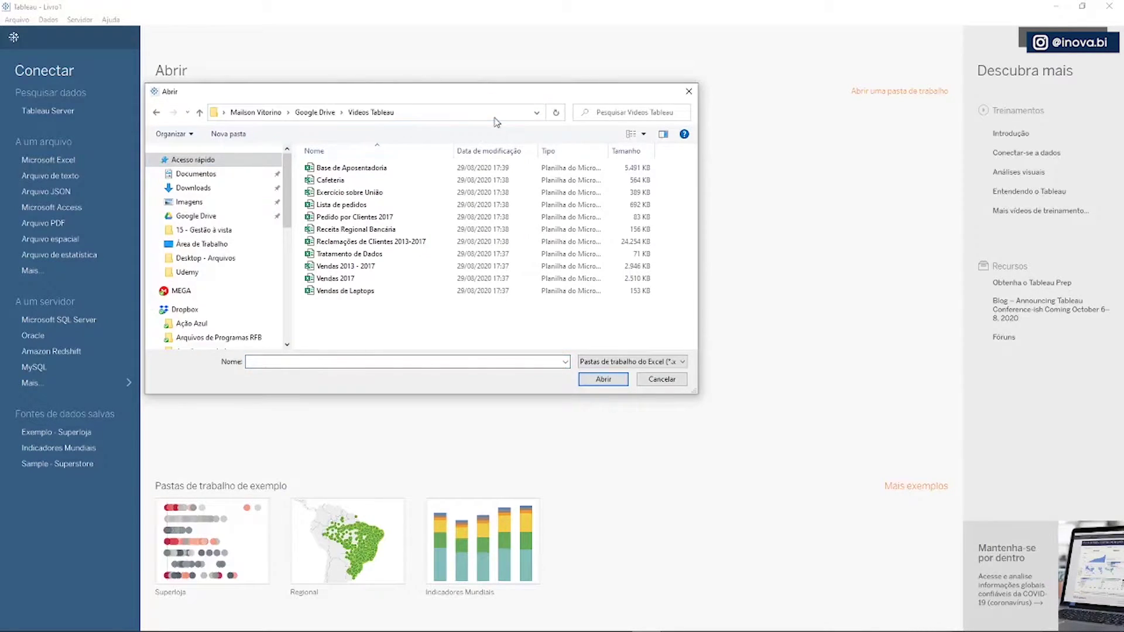
double_click(365, 293)
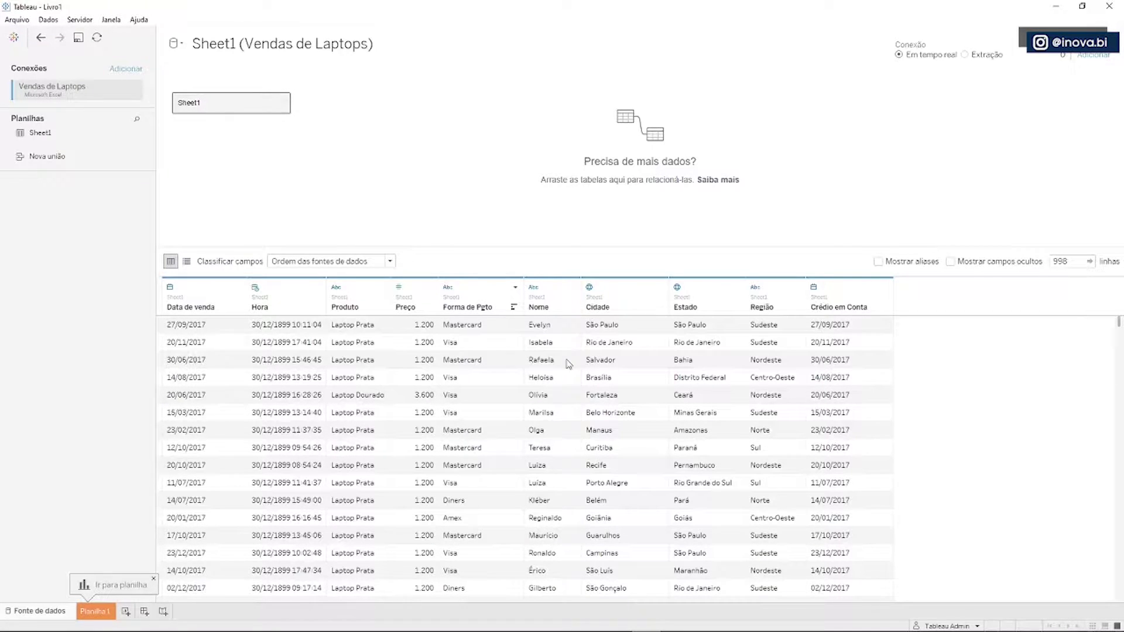
- Examine the field sorting options and the data type choices for the Data de venda, Preço and Cidade columns
left_click(389, 262)
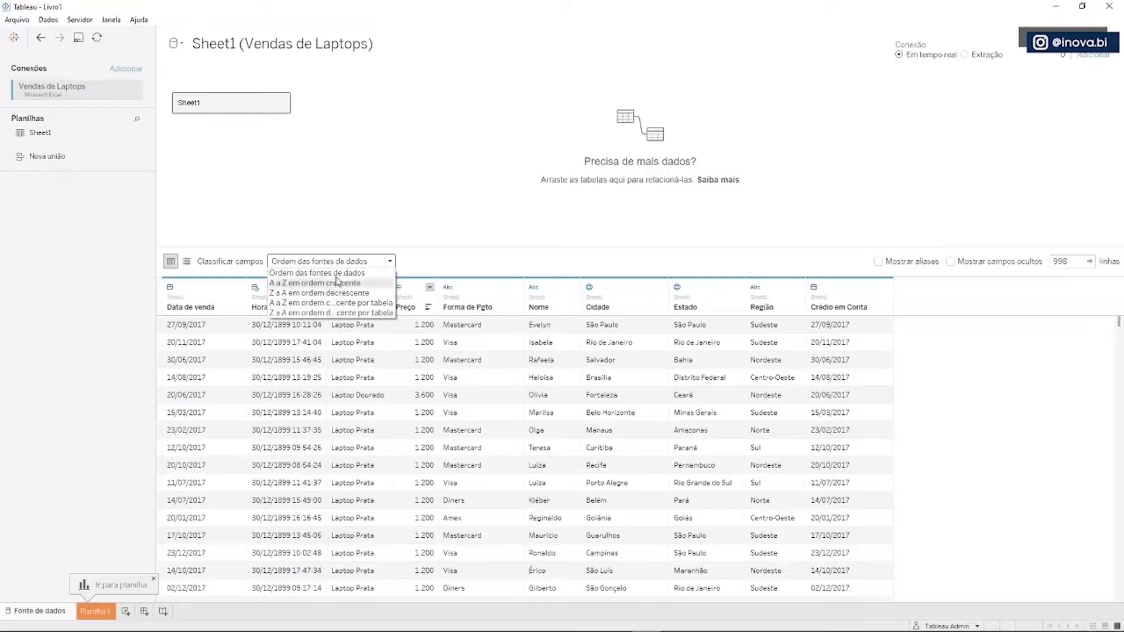
left_click(386, 184)
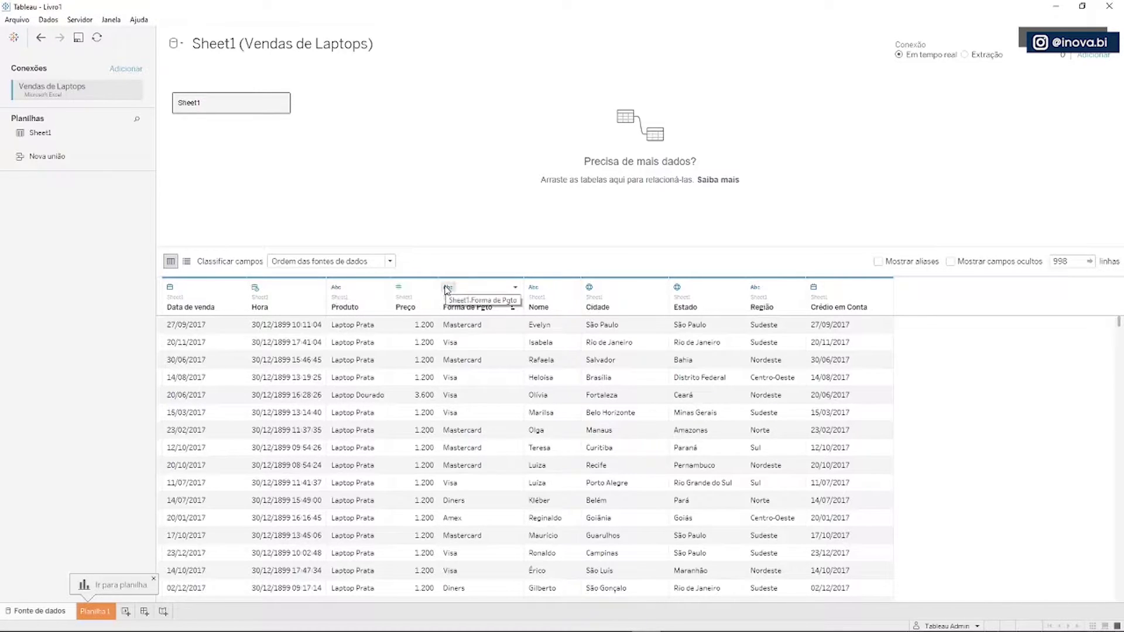
left_click(171, 289)
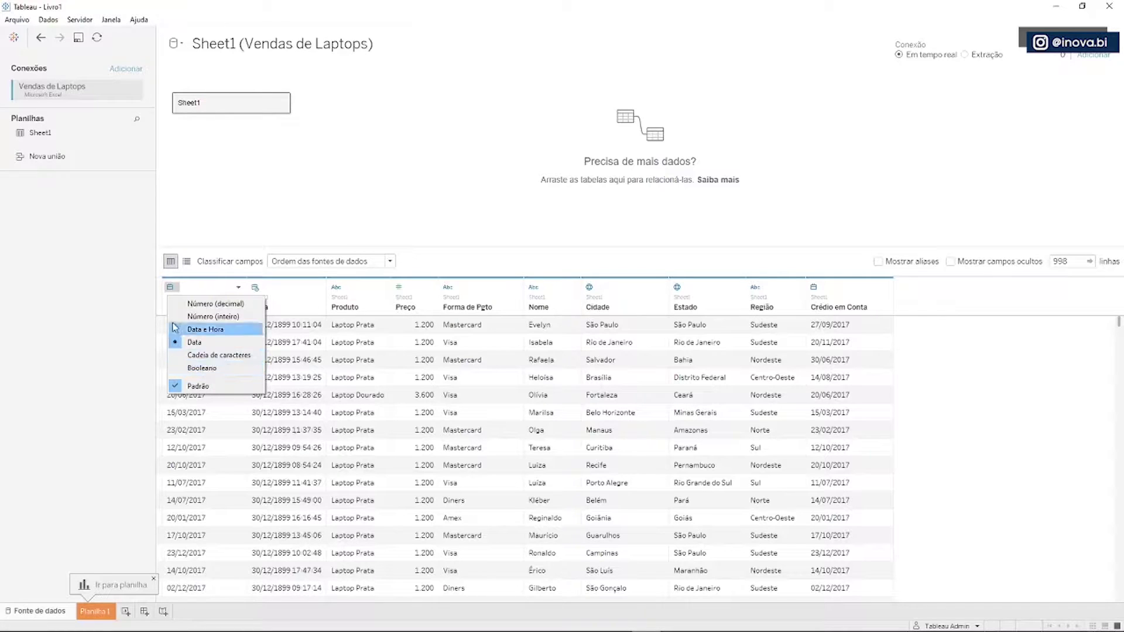
left_click(116, 317)
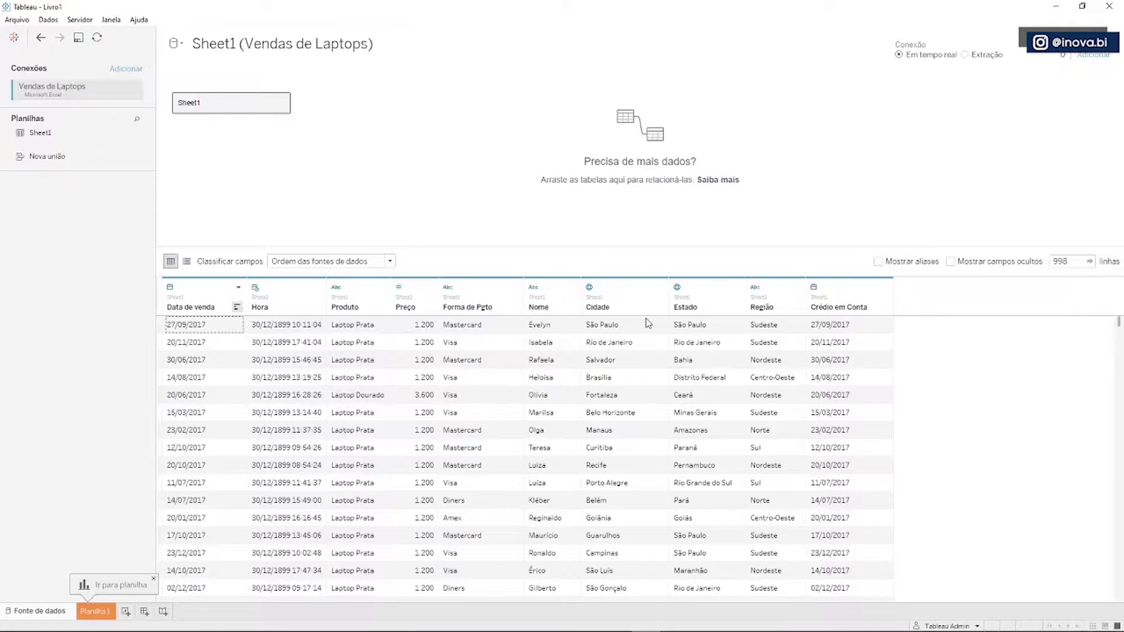
left_click(400, 288)
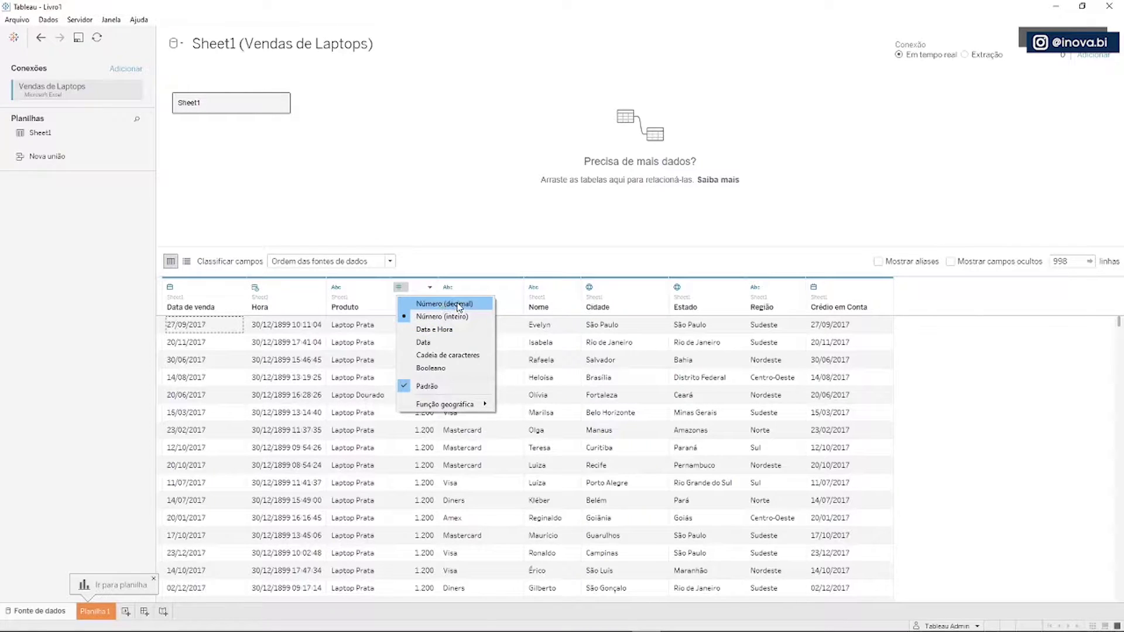
left_click(438, 256)
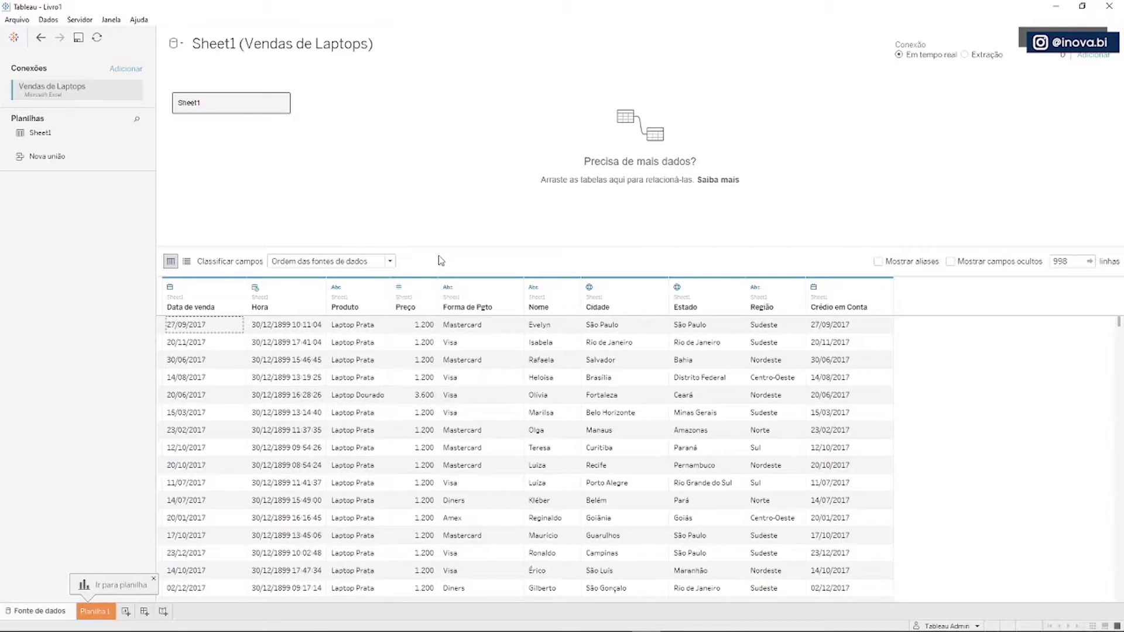
left_click(590, 288)
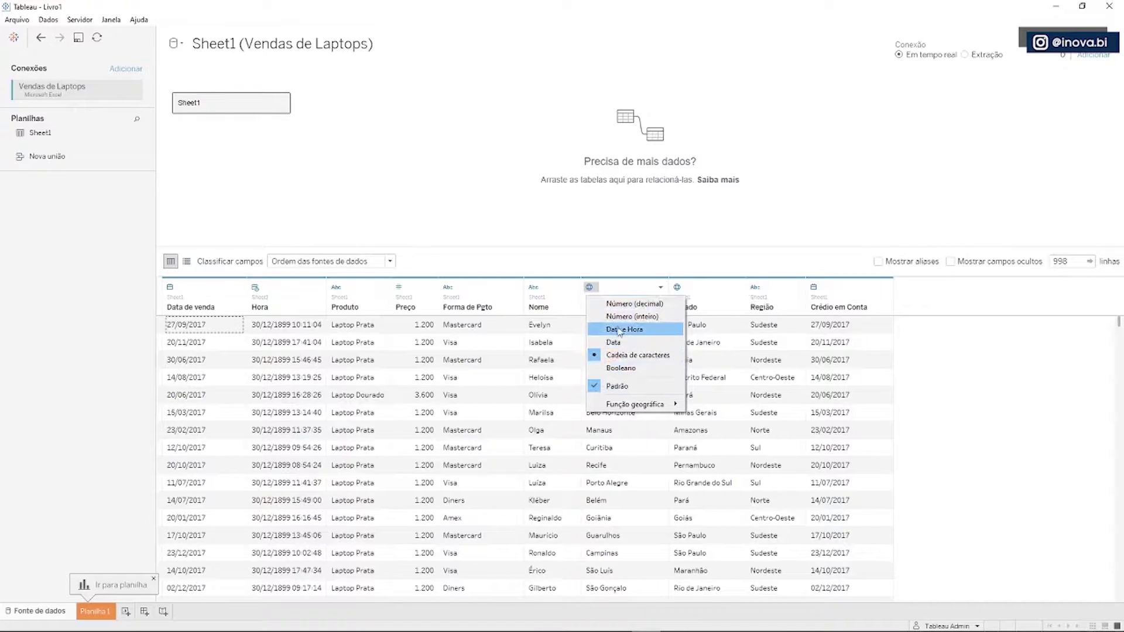
left_click(976, 378)
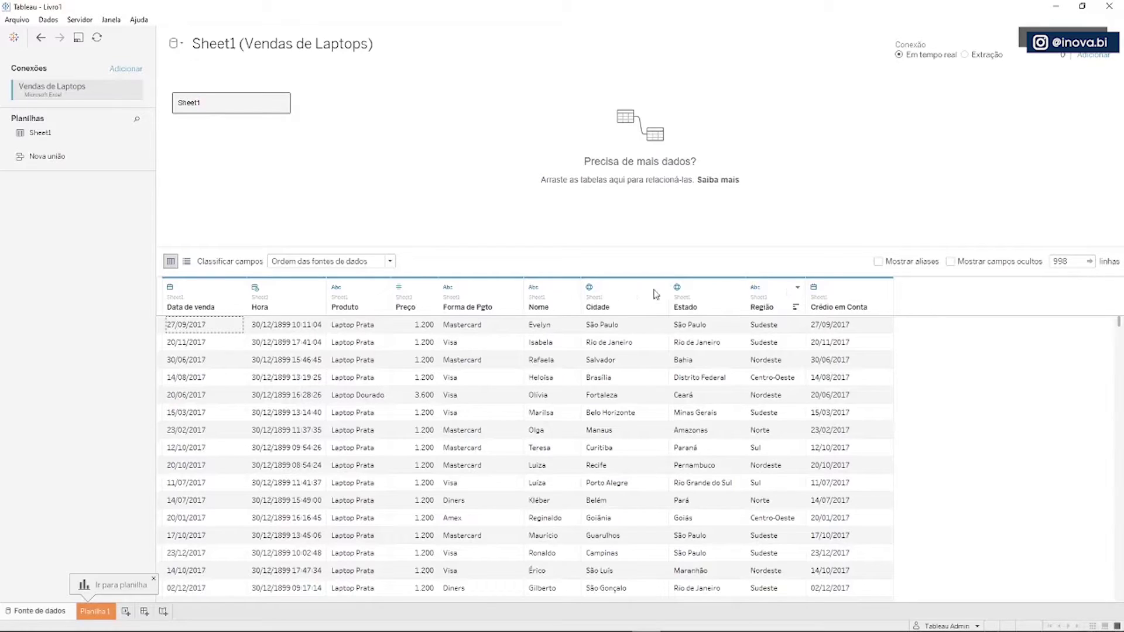
- Remove the Sheet1 table from the data source canvas and add a connection to the Excel workbook Pedido por Clientes 2017
left_click(232, 108)
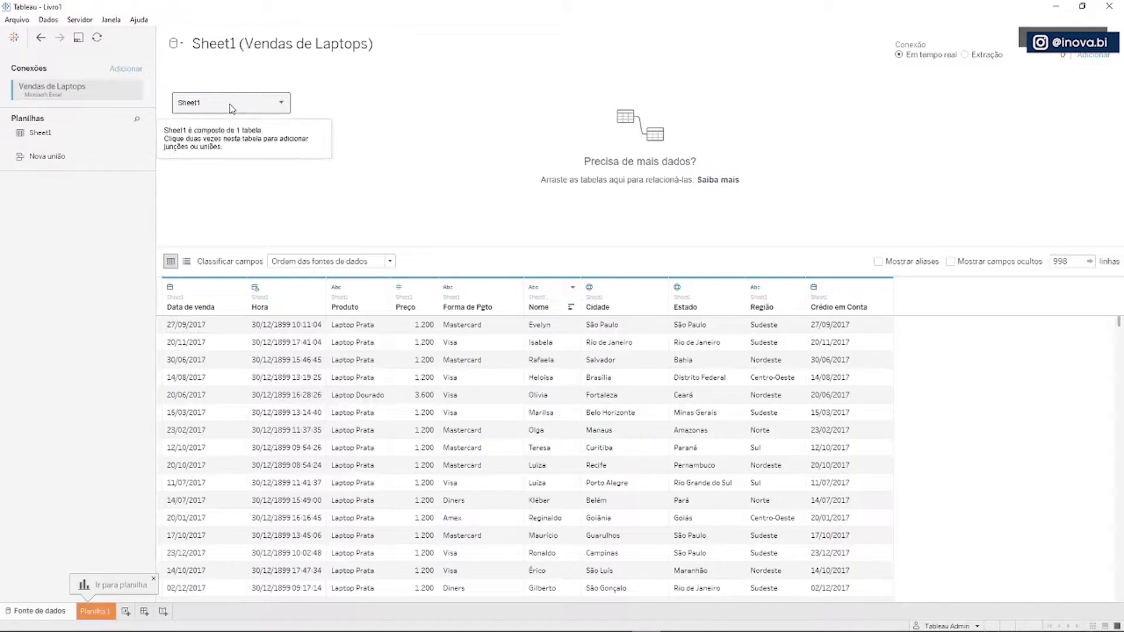
left_click_drag(232, 109, 83, 228)
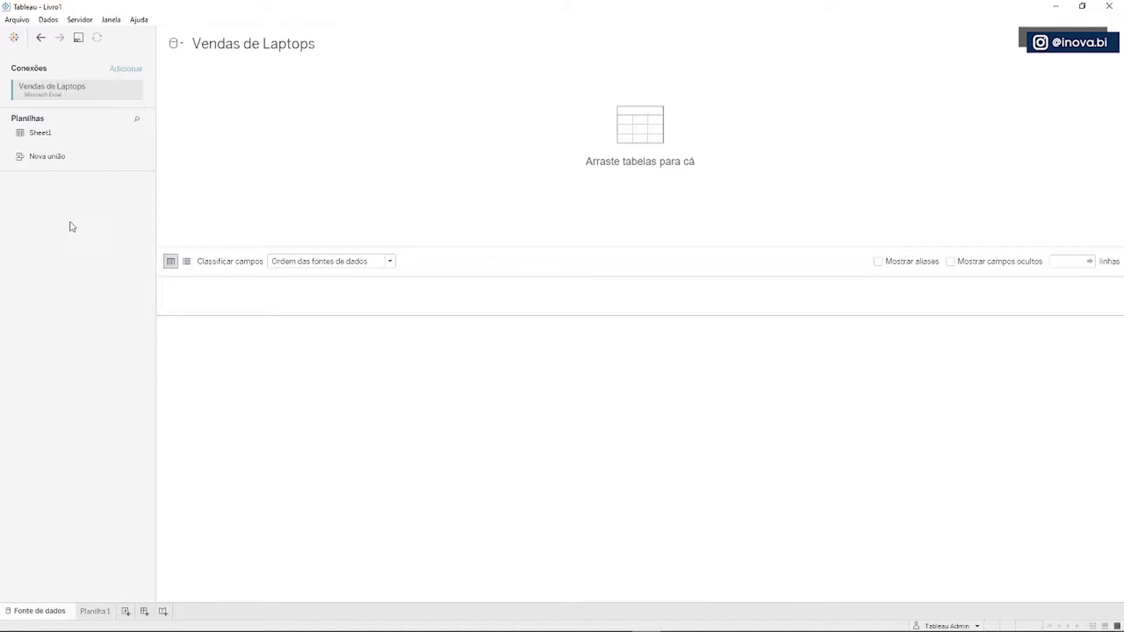
left_click(124, 69)
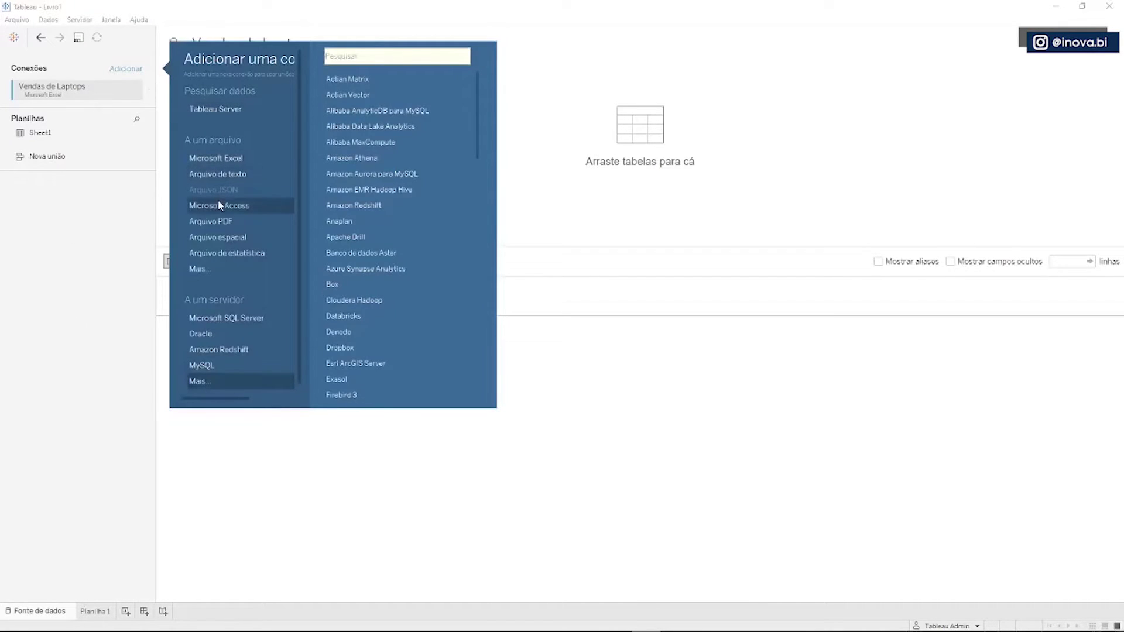
left_click(223, 158)
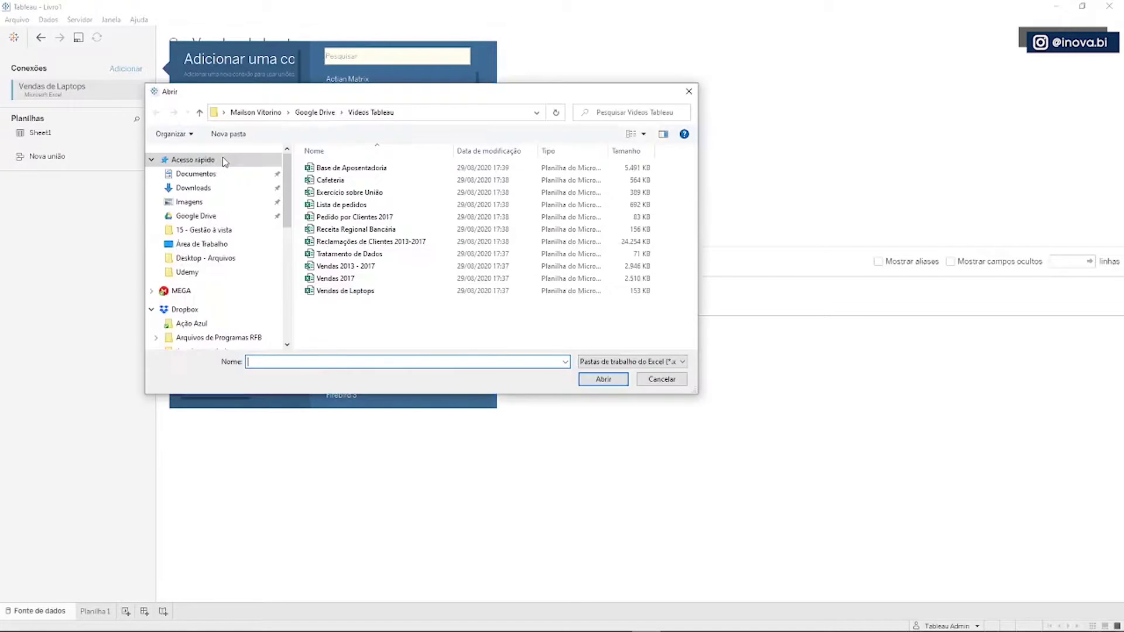
double_click(384, 218)
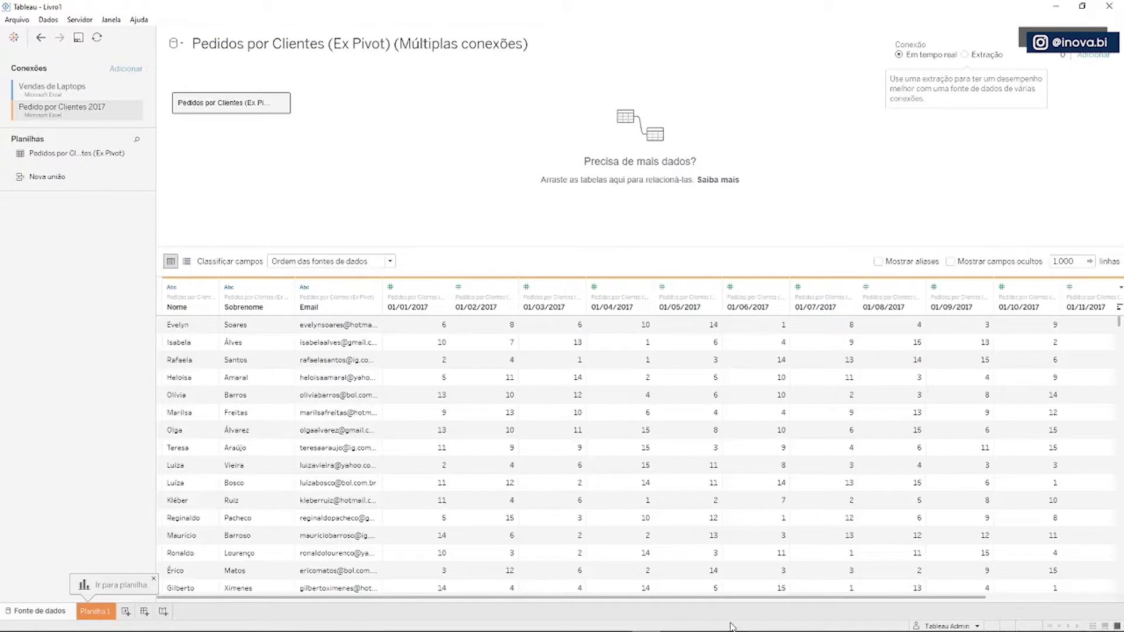
- Pivot the twelve date columns from 01/01/2017 to 01/12/2017 into rows with Dinamizar
left_click_drag(747, 597, 707, 597)
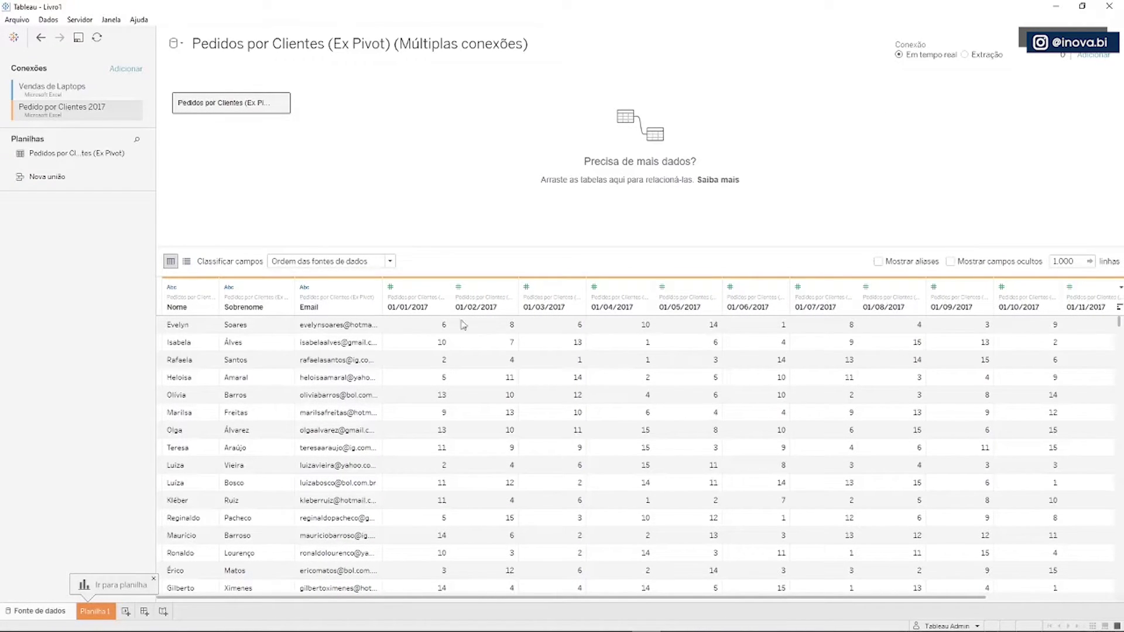
left_click(403, 306)
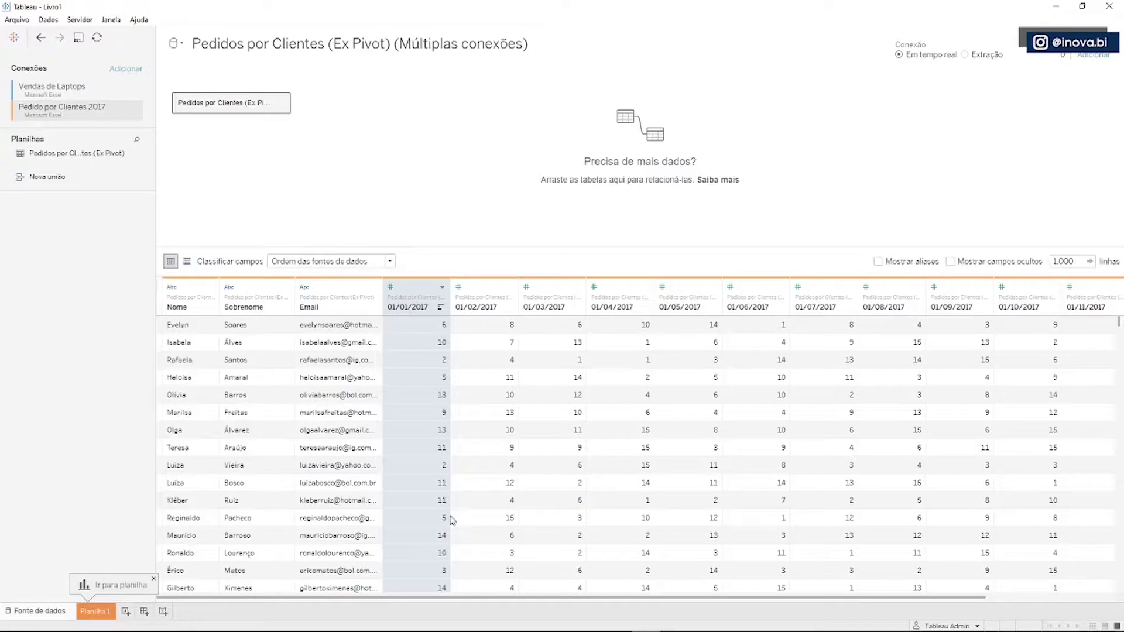
left_click_drag(476, 600, 605, 609)
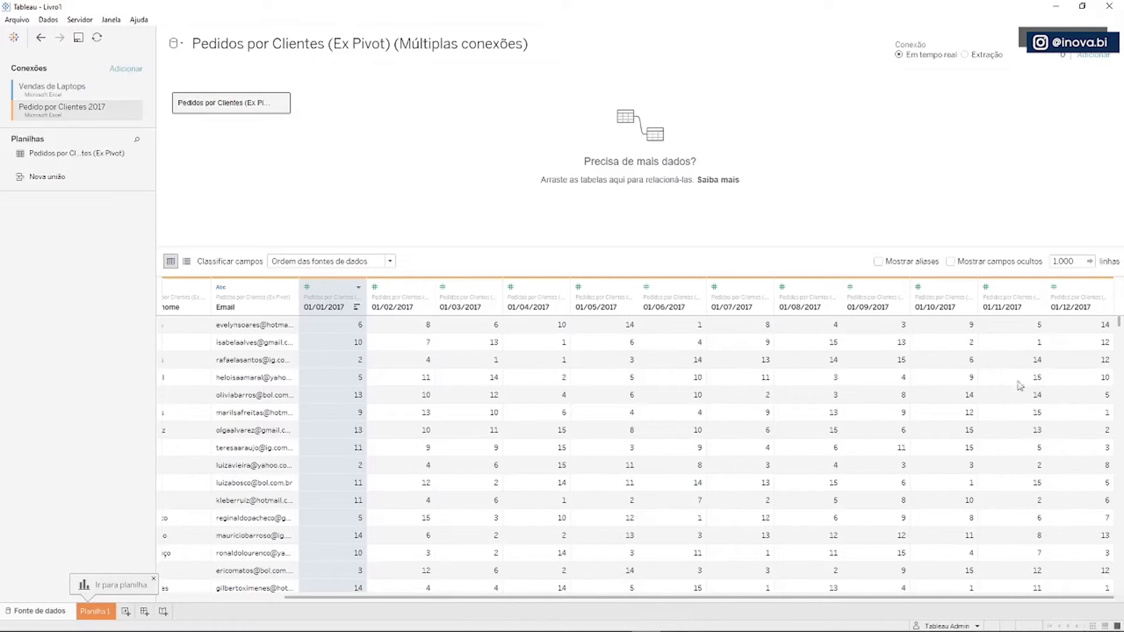
left_click(1074, 294, "shift")
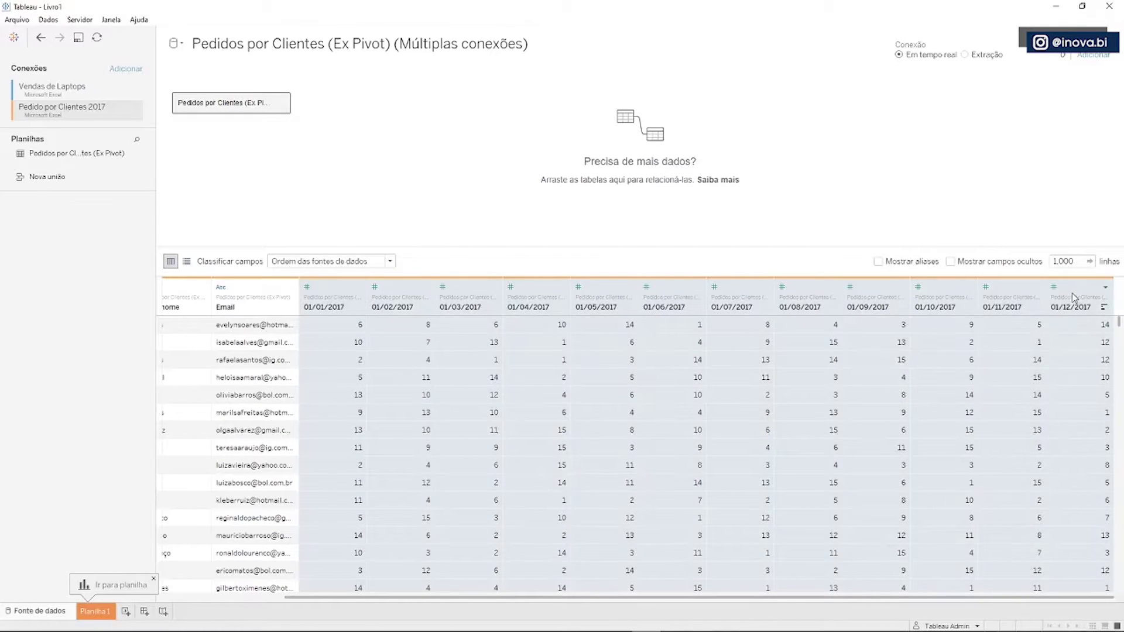
left_click(1106, 290)
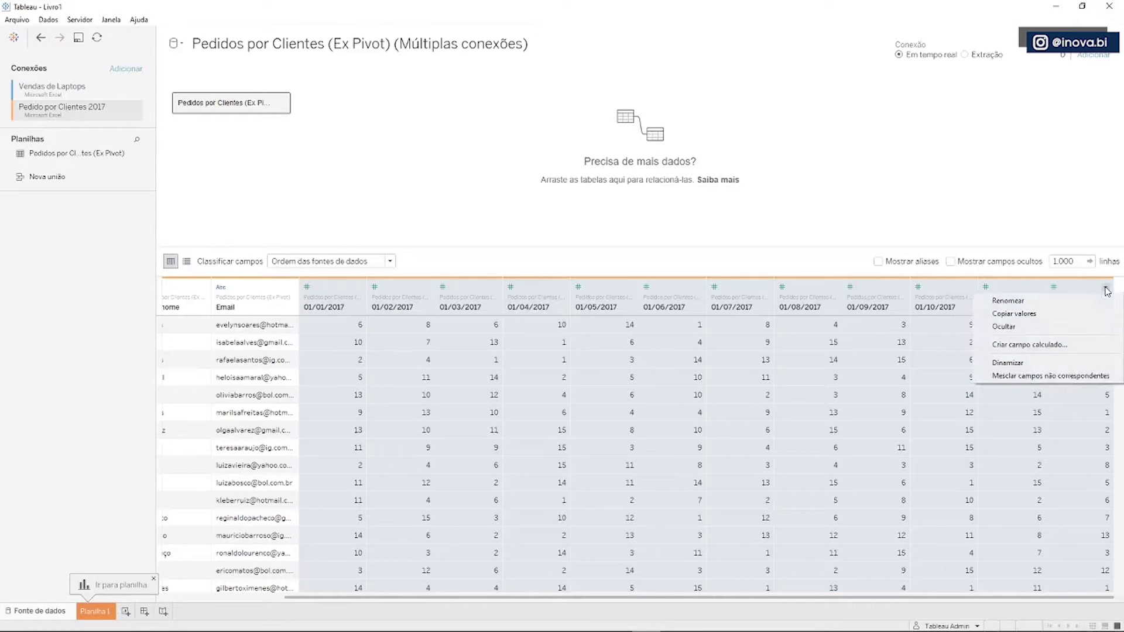
left_click(1008, 364)
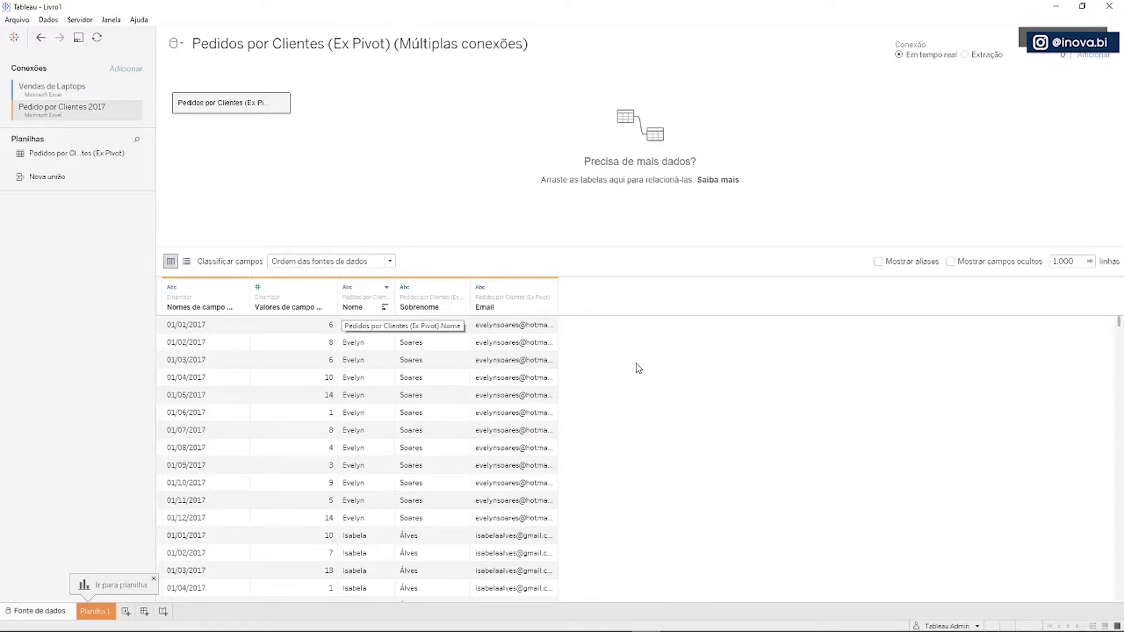
- Rename the pivoted values column as Pedidos
double_click(276, 308)
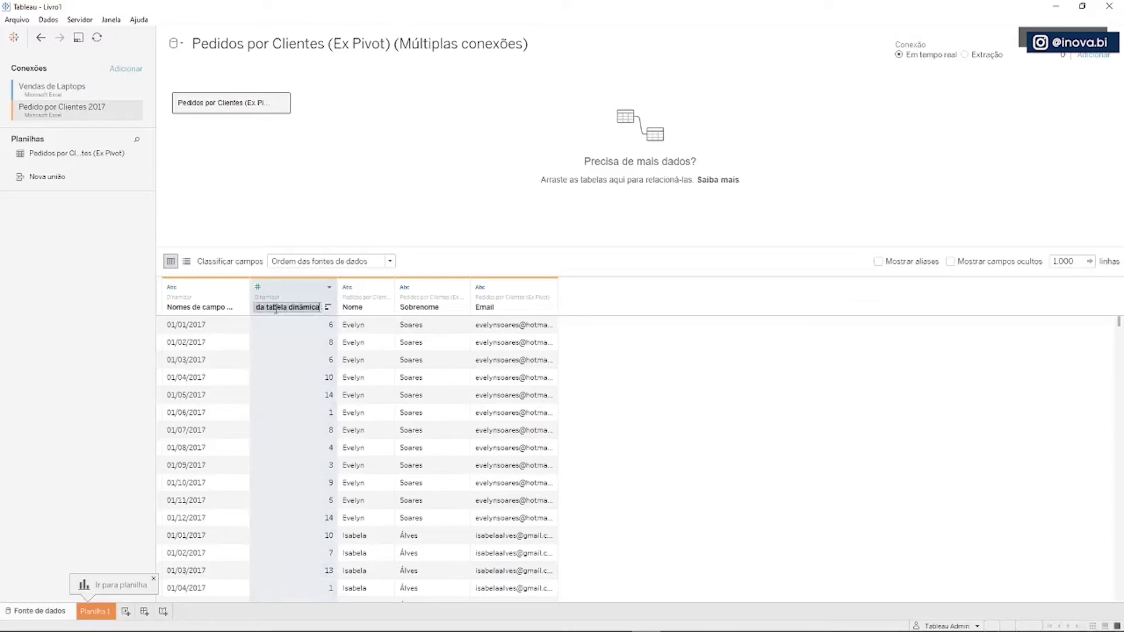
type("P")
key("Return")
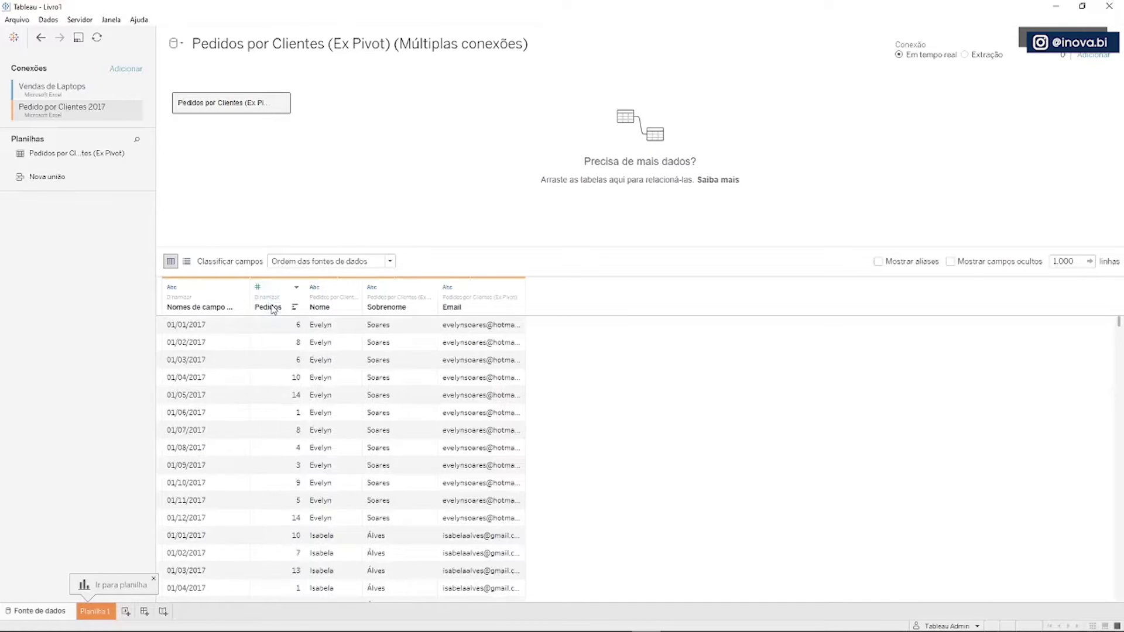
- Rename the pivoted field names column as Data and set its data type to Data
double_click(183, 308)
type("Data")
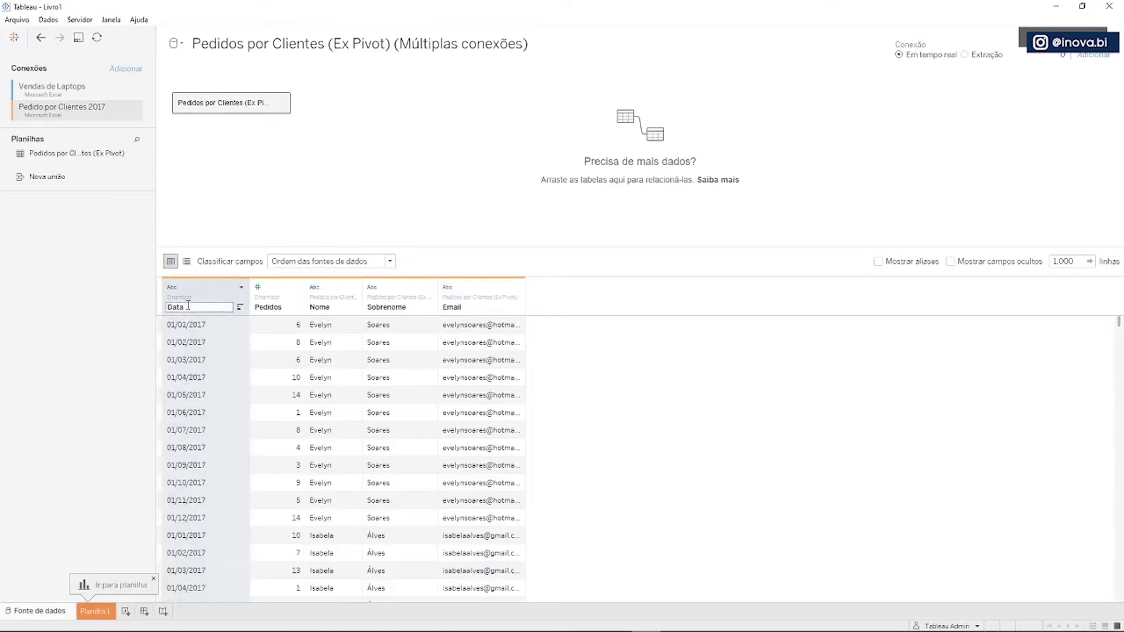
key("Return")
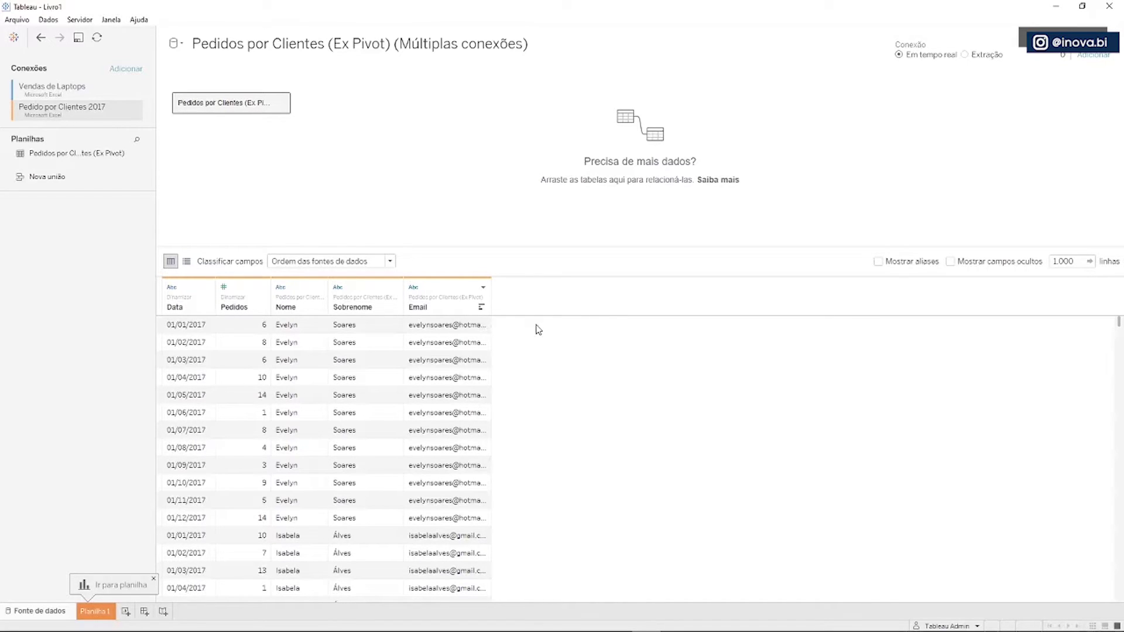
left_click(172, 287)
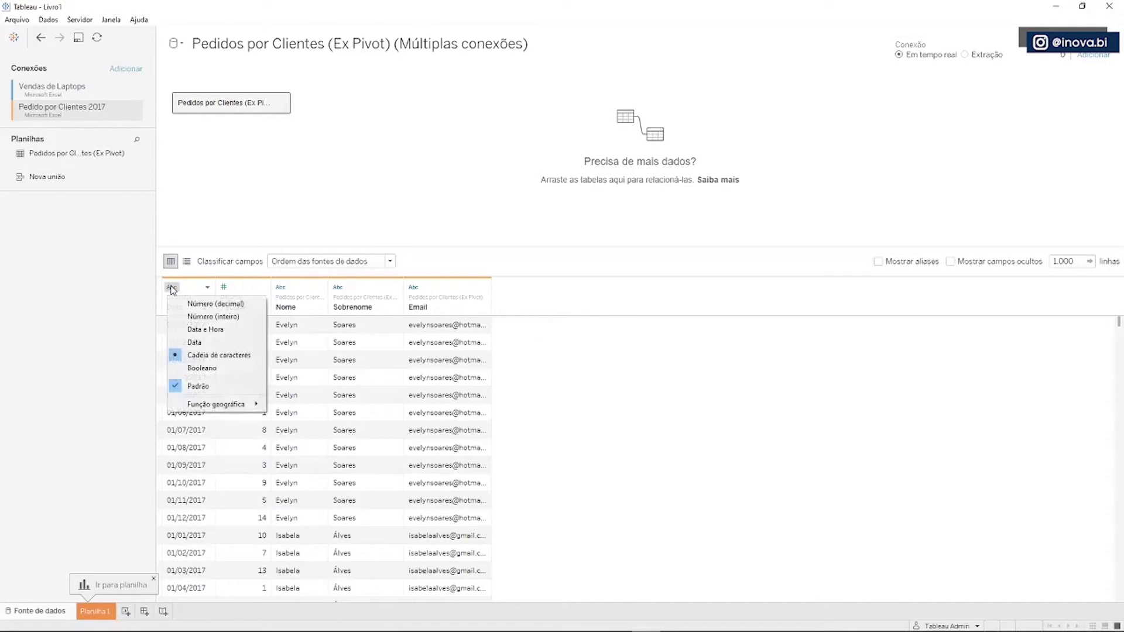
left_click(194, 344)
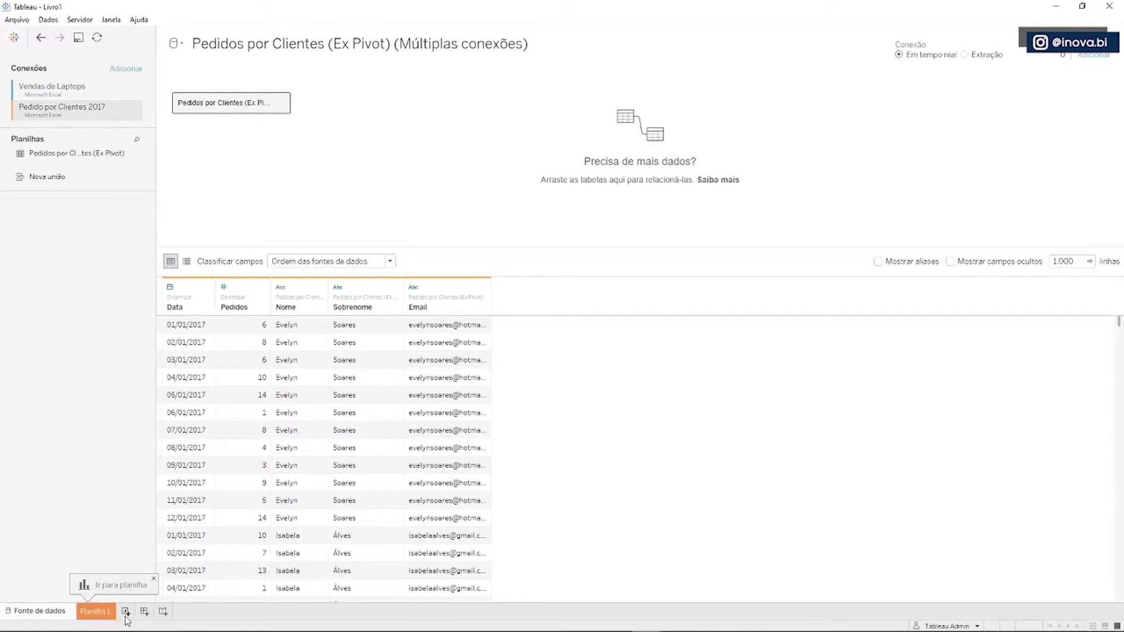
- Build a table on Planilha 1 with Nome as rows and the sum of Pedidos as values
left_click(103, 615)
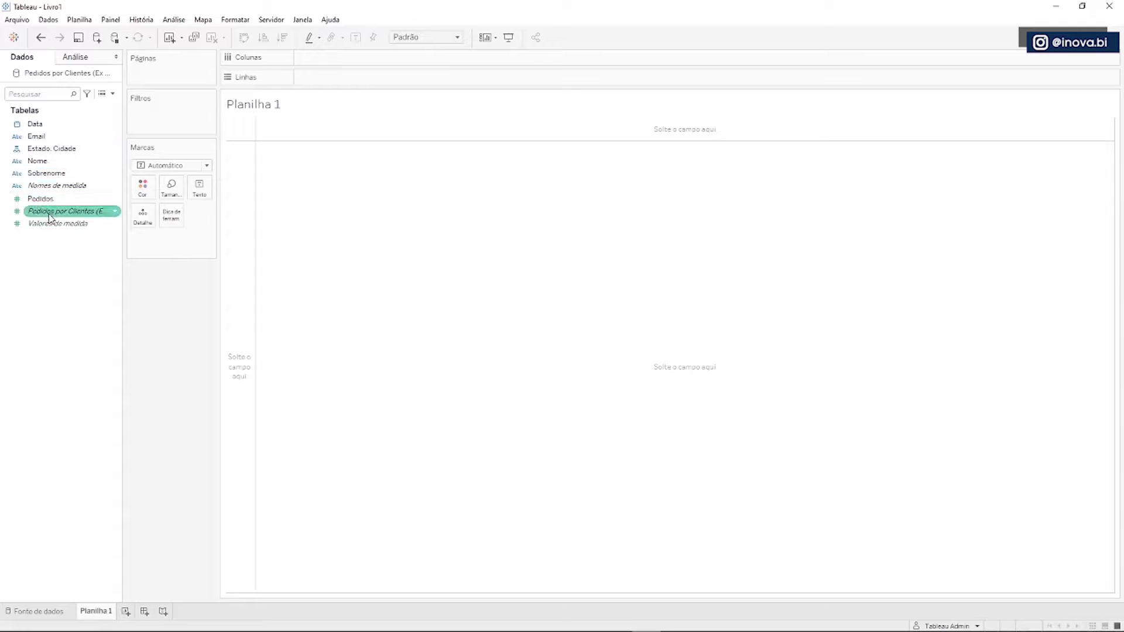
double_click(39, 161)
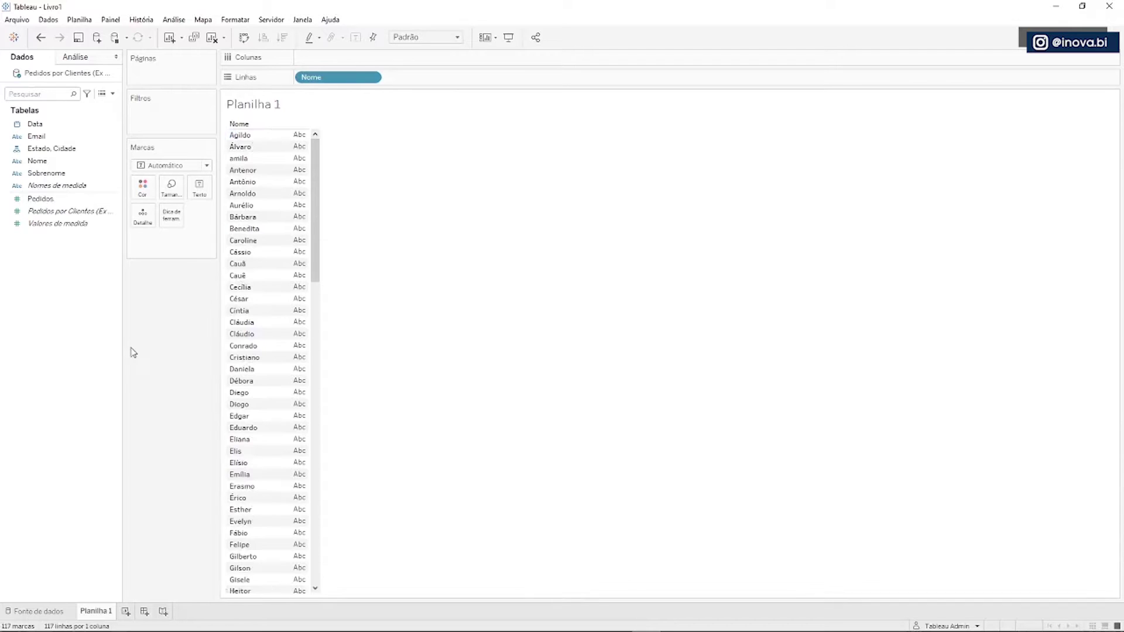
left_click(70, 228)
double_click(50, 200)
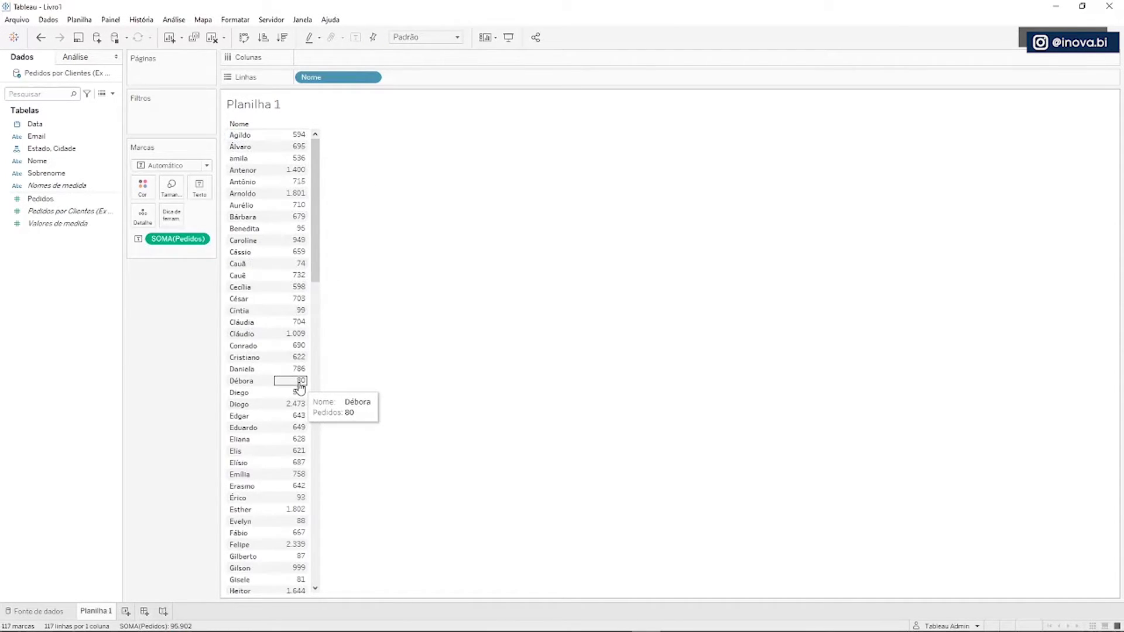
- Add Data to the columns of Planilha 1 and expand its date hierarchy through year, quarter, month and day
left_click_drag(35, 123, 314, 65)
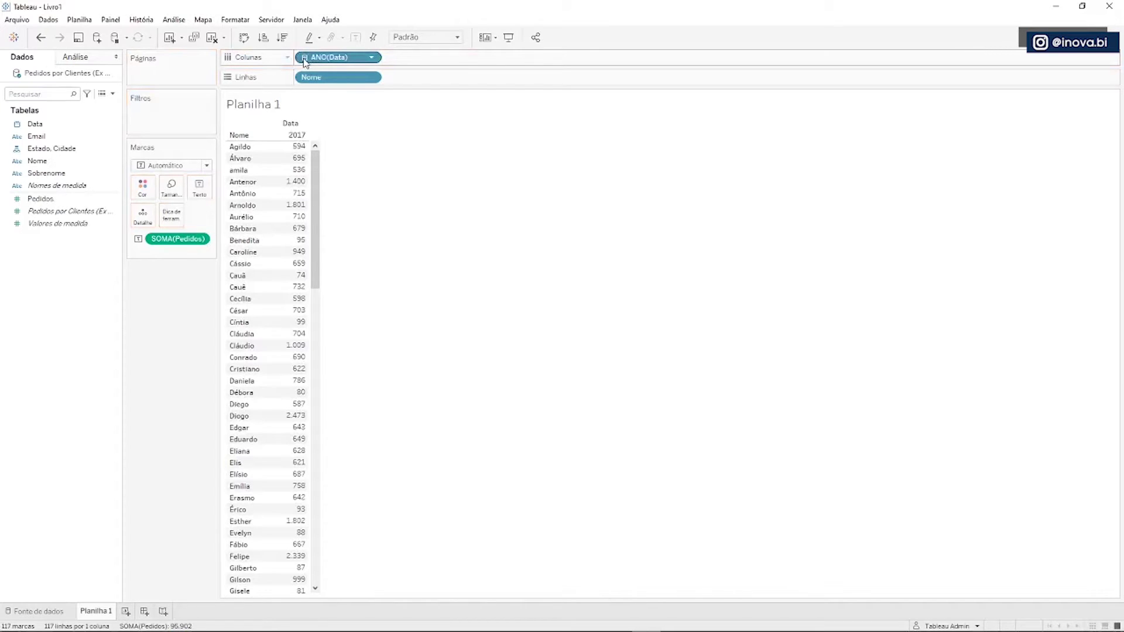
left_click(304, 59)
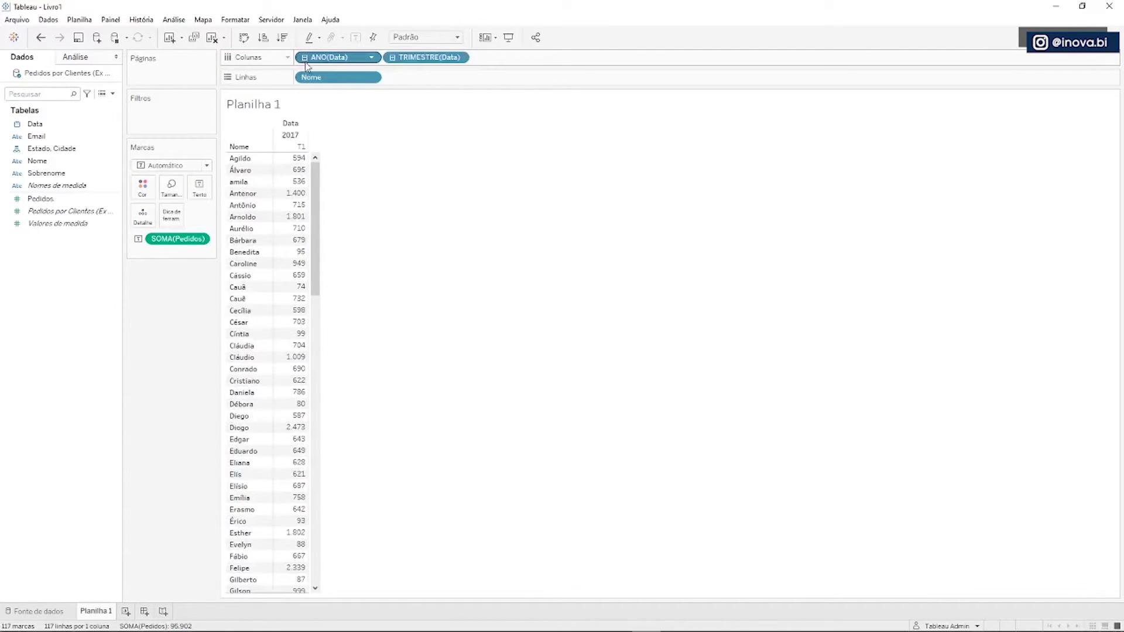
double_click(392, 58)
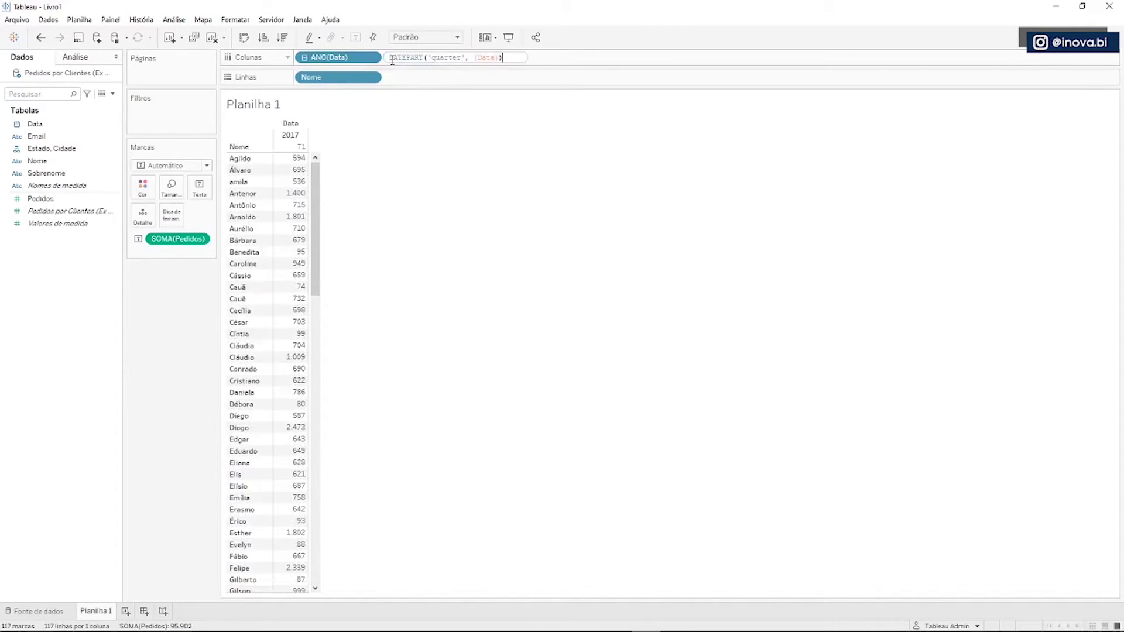
left_click(504, 110)
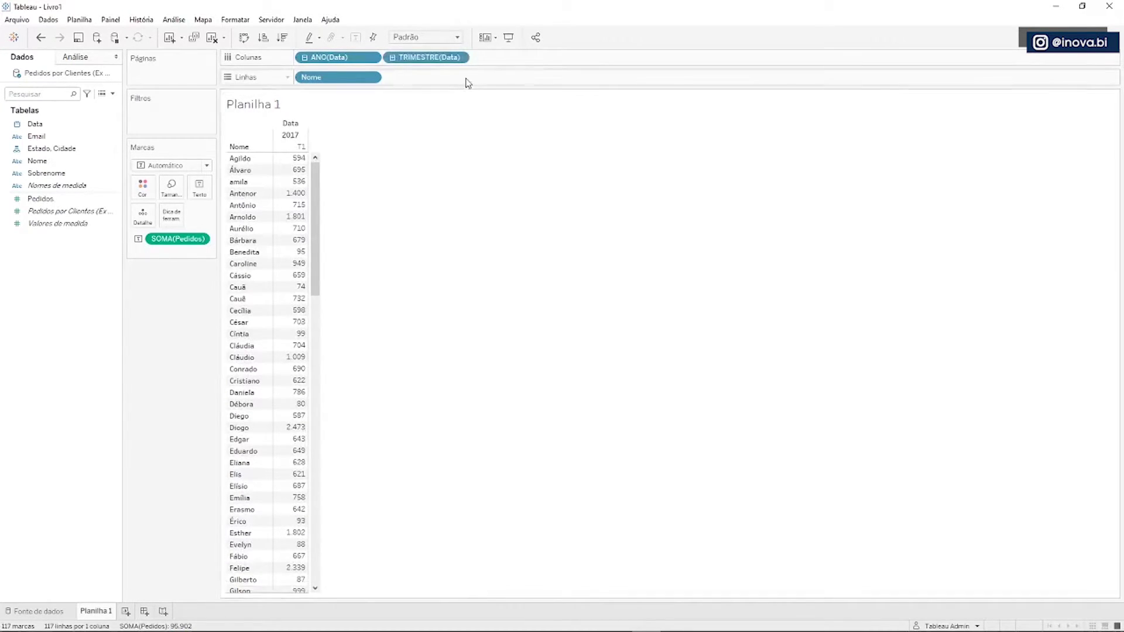
left_click(392, 58)
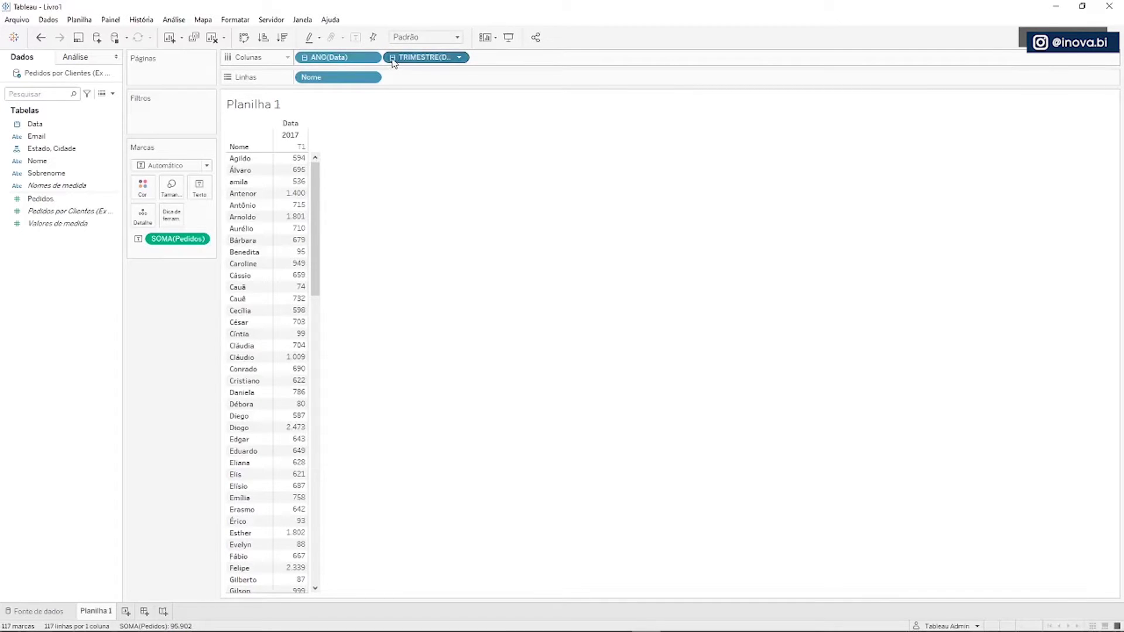
left_click(481, 58)
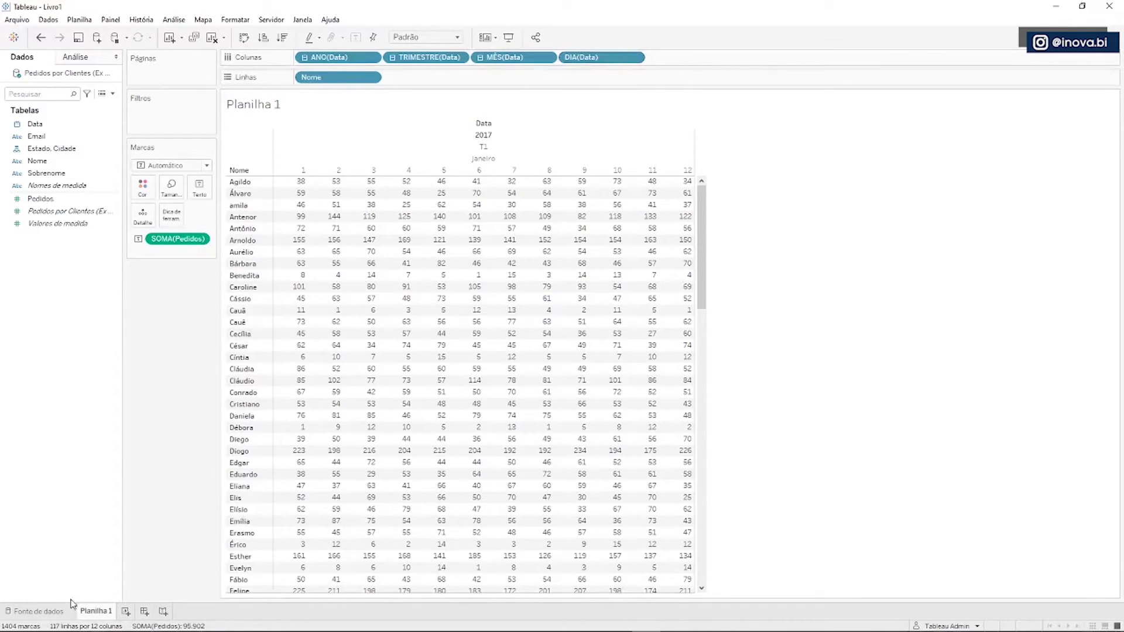
- In the data source, replace the Pedidos por Clientes (Ex Pivot) table with Sheet1 from the Excel workbook Tratamento de Dados
left_click(52, 612)
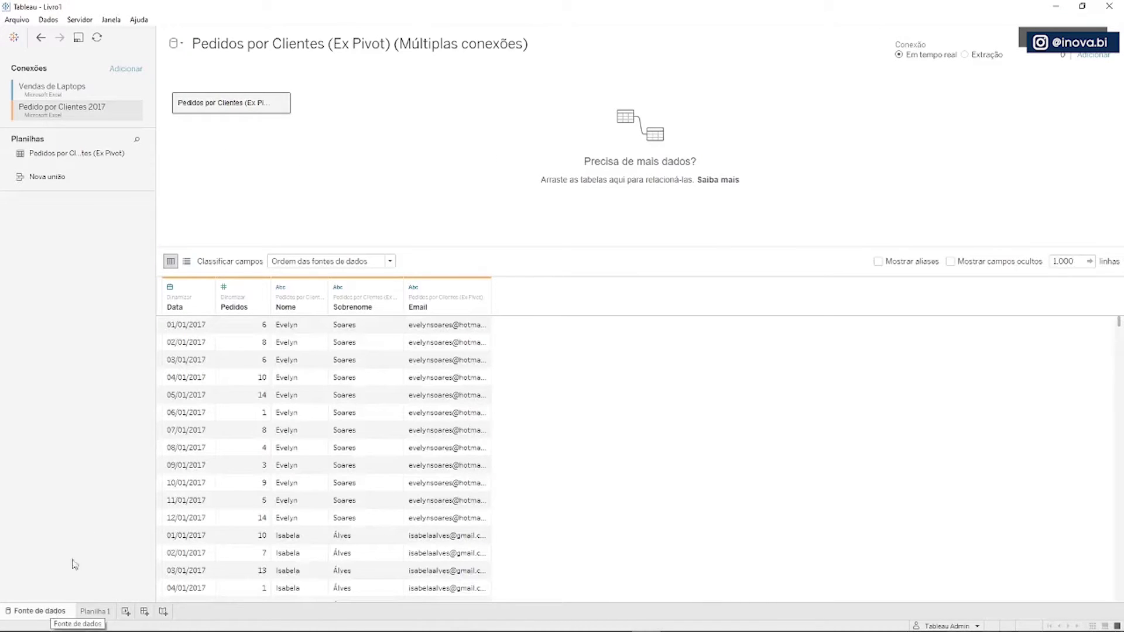
left_click_drag(217, 112, 88, 253)
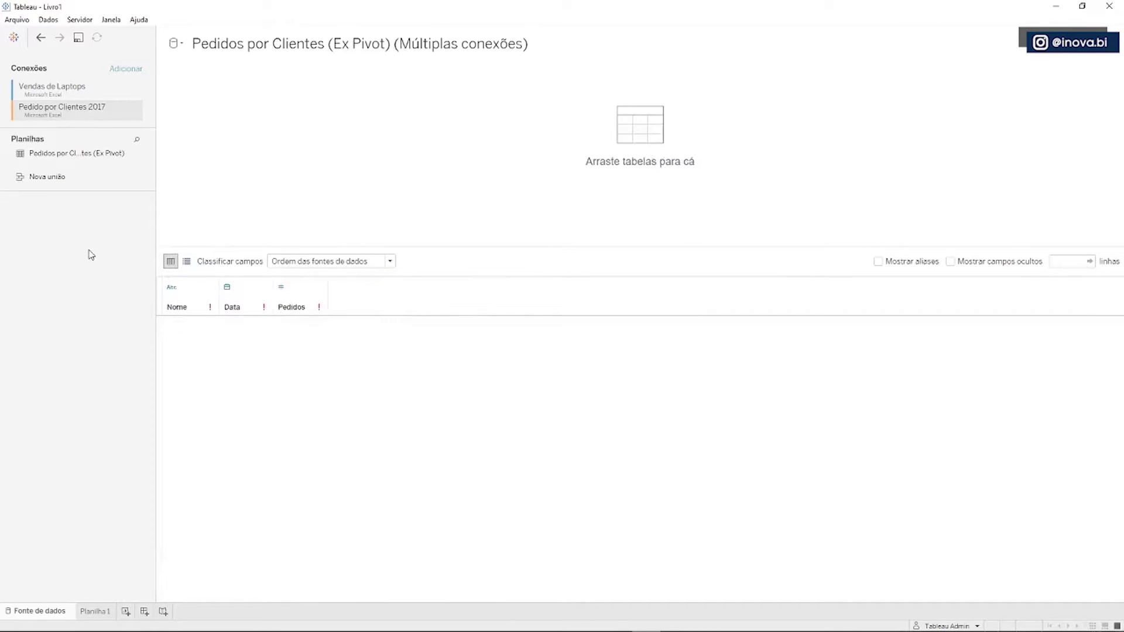
left_click(125, 70)
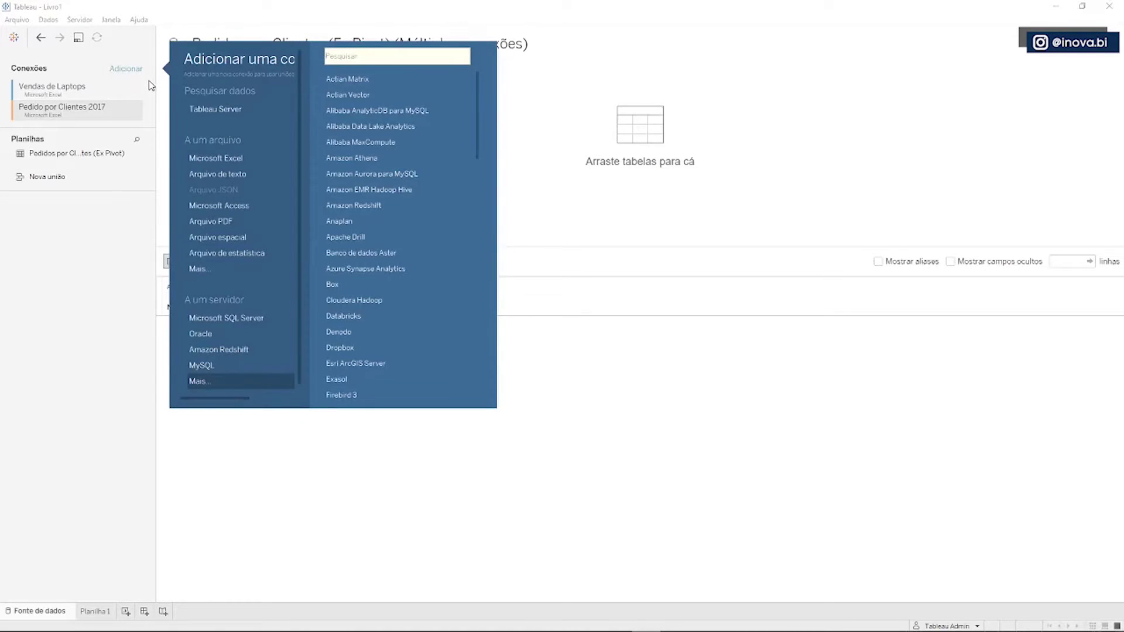
left_click(213, 156)
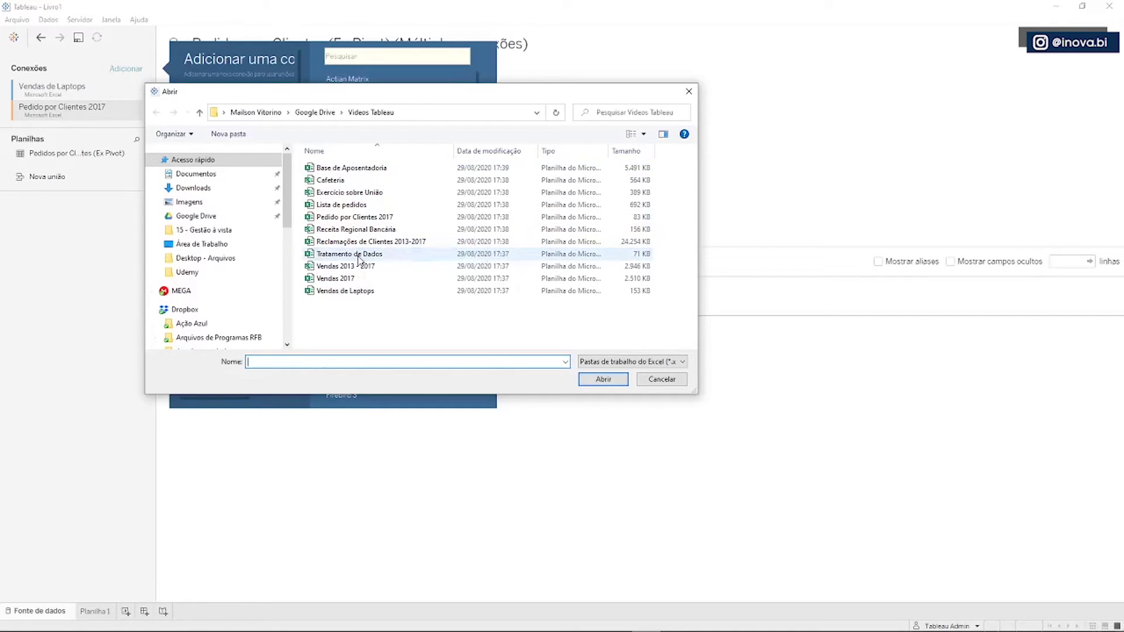
key("Escape")
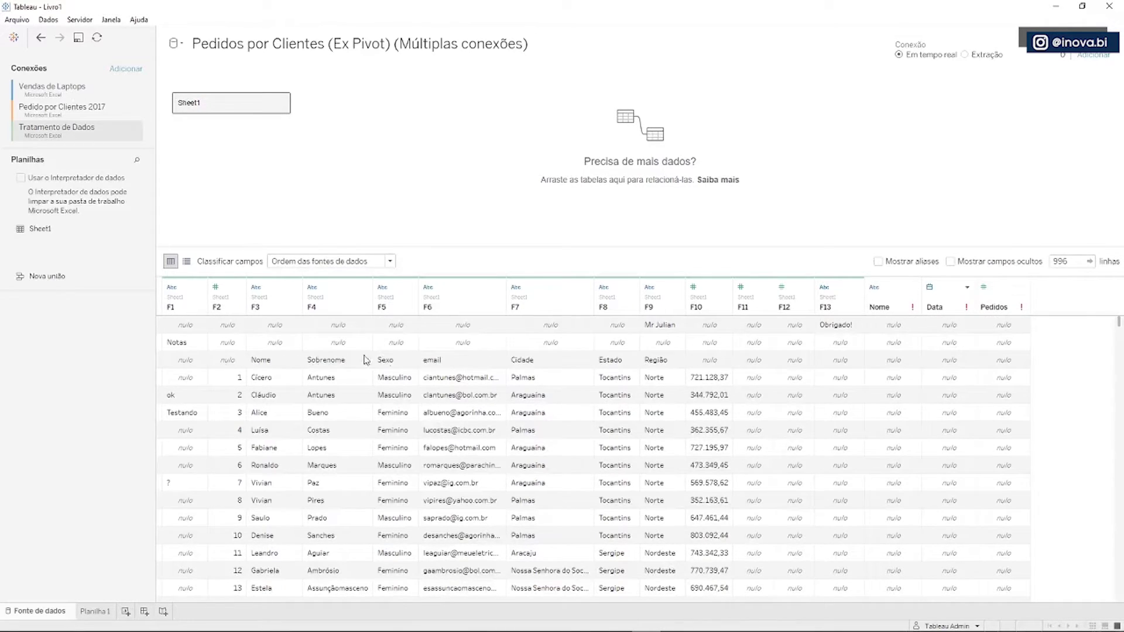
- Hide column F1 of Sheet1 and delete the invalid fields Data and Pedidos
left_click(200, 288)
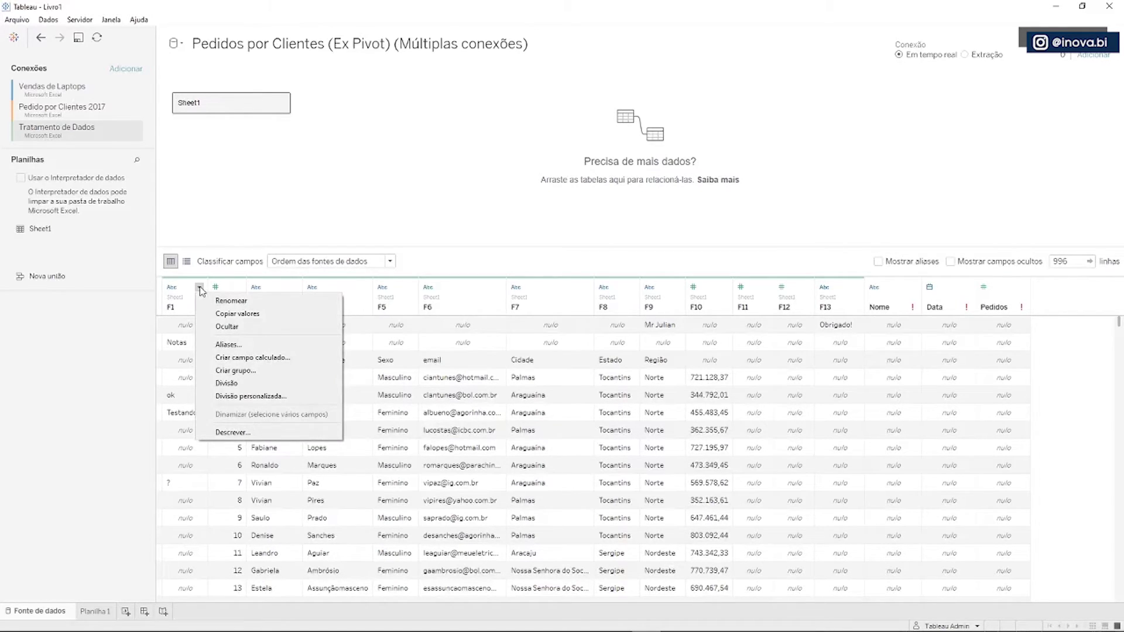
left_click(227, 327)
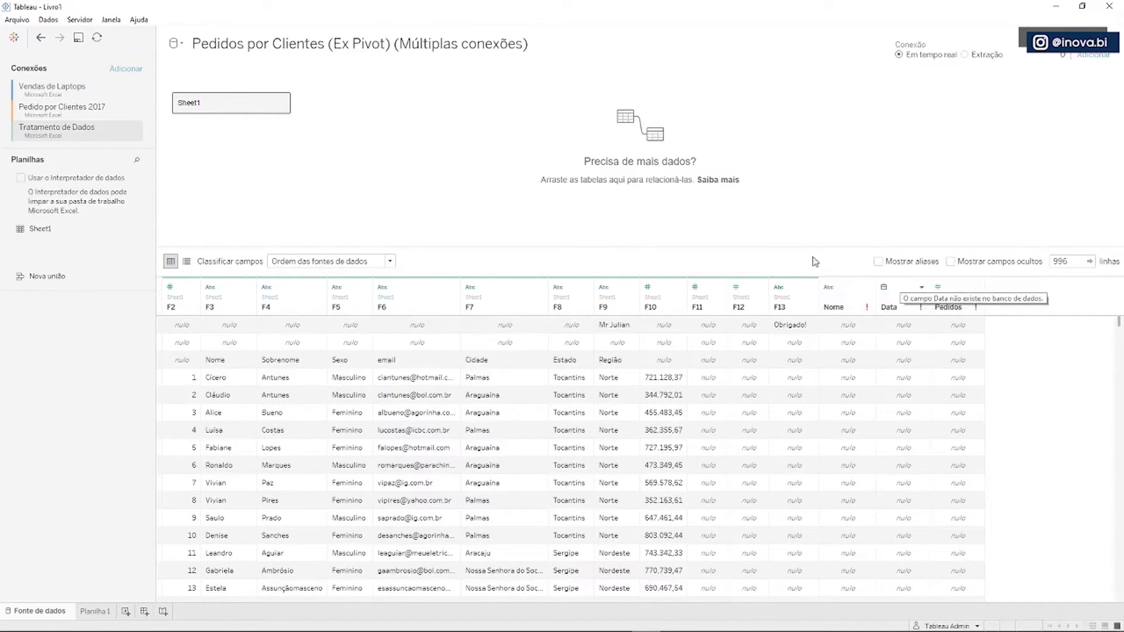
left_click(922, 289)
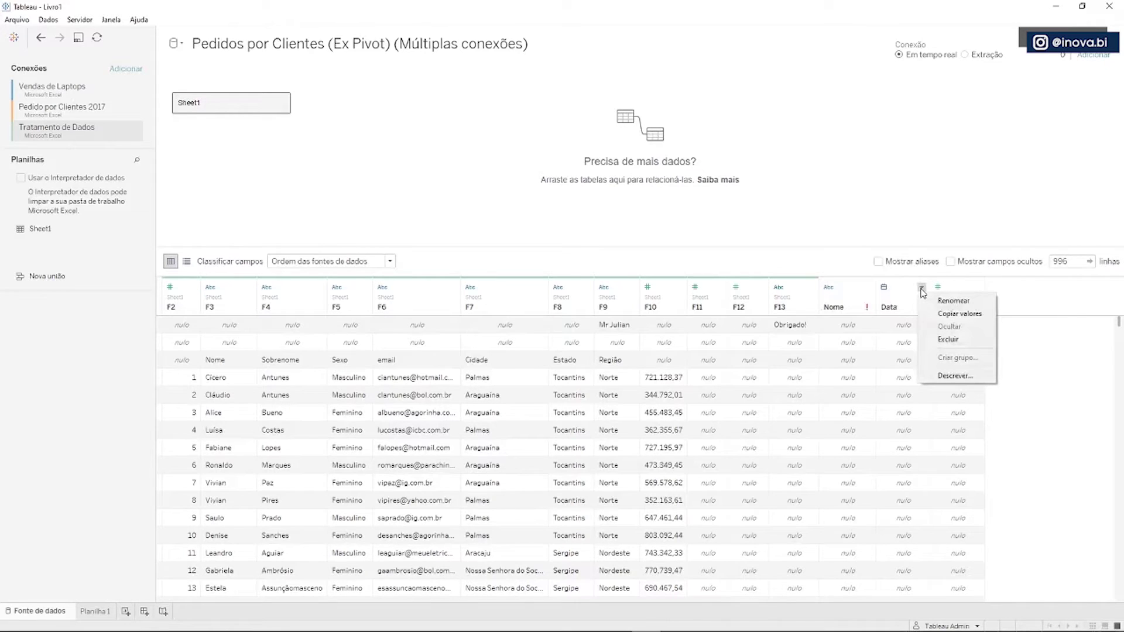
left_click(940, 342)
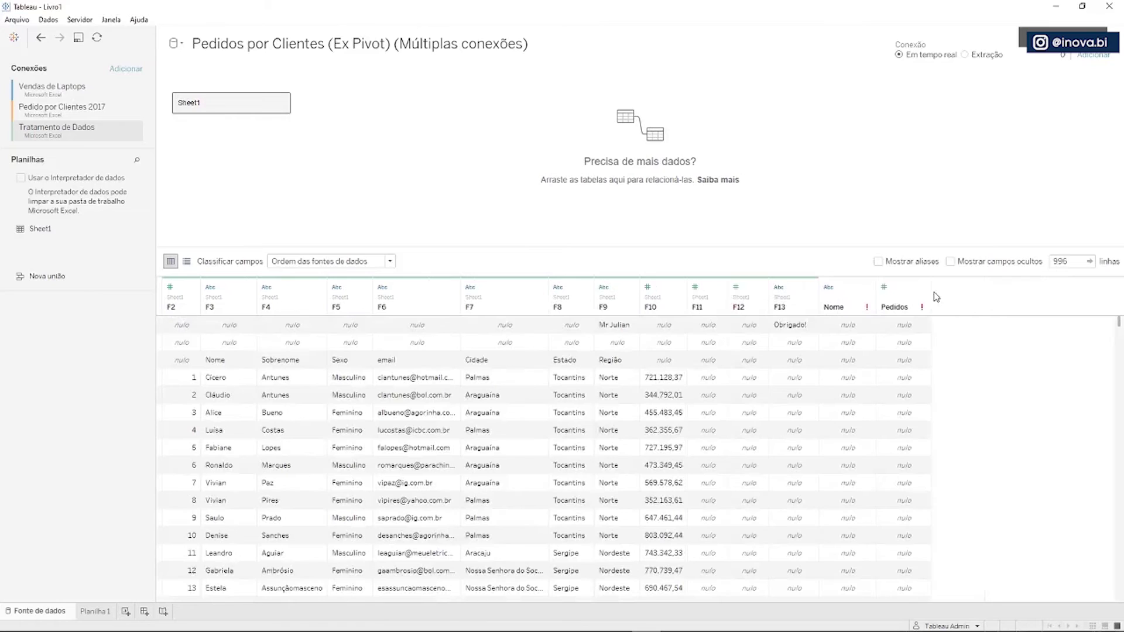
left_click(923, 288)
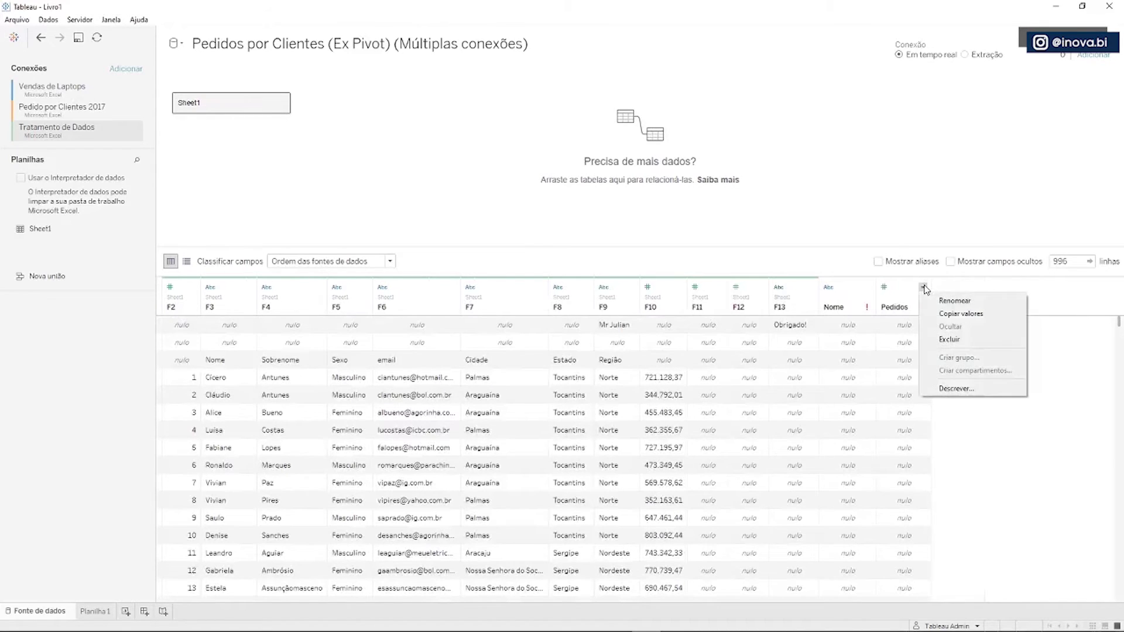
left_click(947, 340)
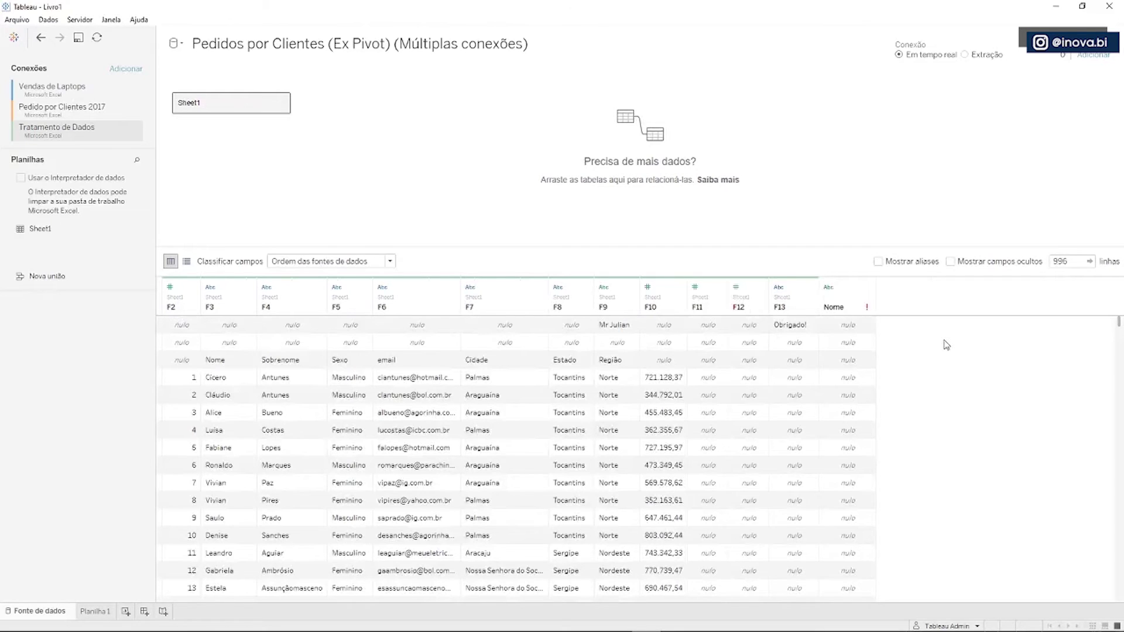
- Remove the Pedido por Clientes 2017 and Vendas de Laptops connections from the data source
scroll(914, 390, "down", 2)
scroll(914, 391, "up", 2)
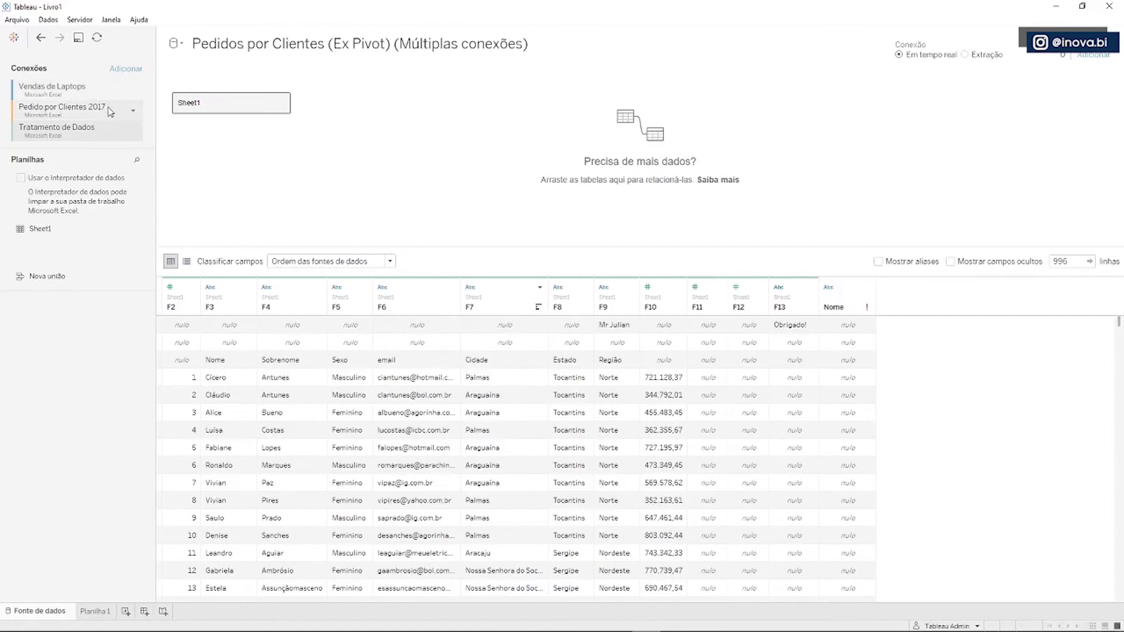
left_click(134, 110)
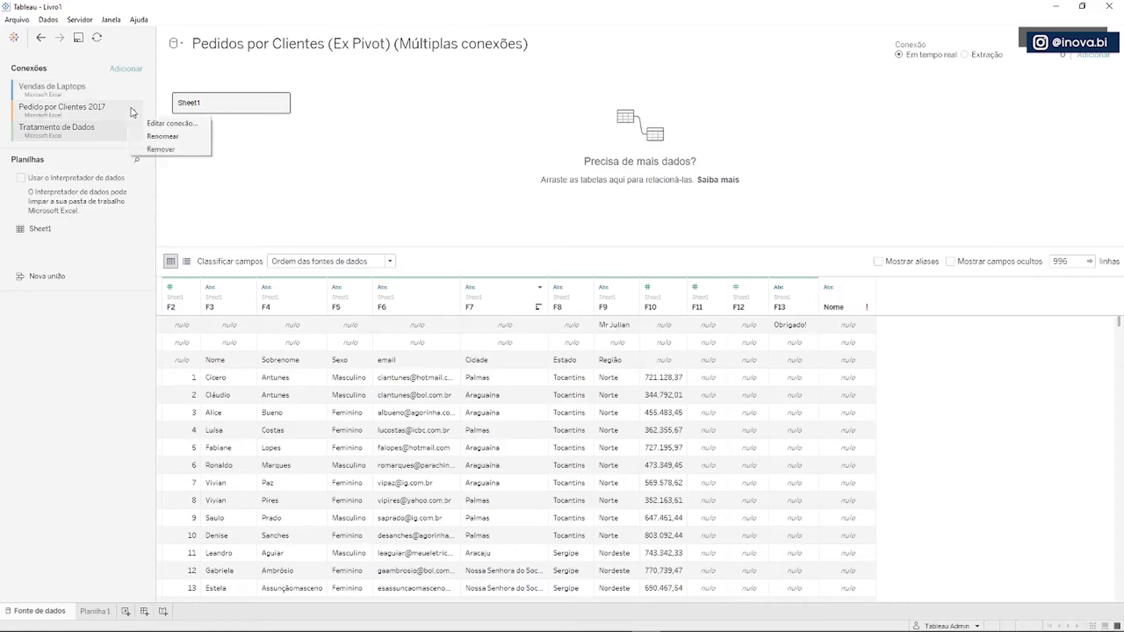
left_click(162, 138)
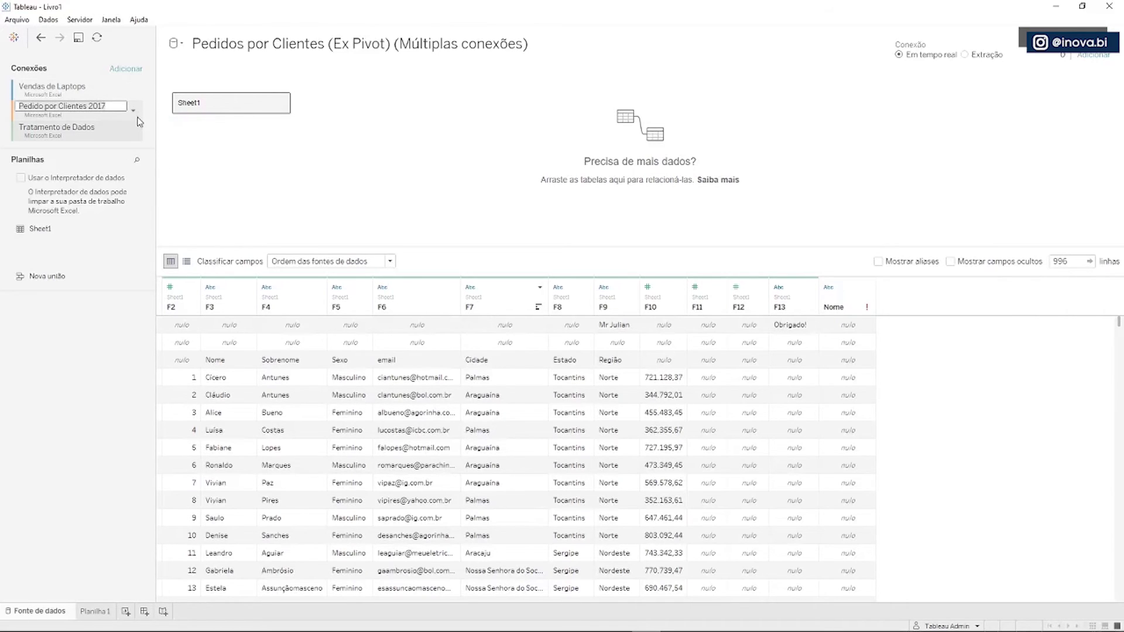
left_click(134, 111)
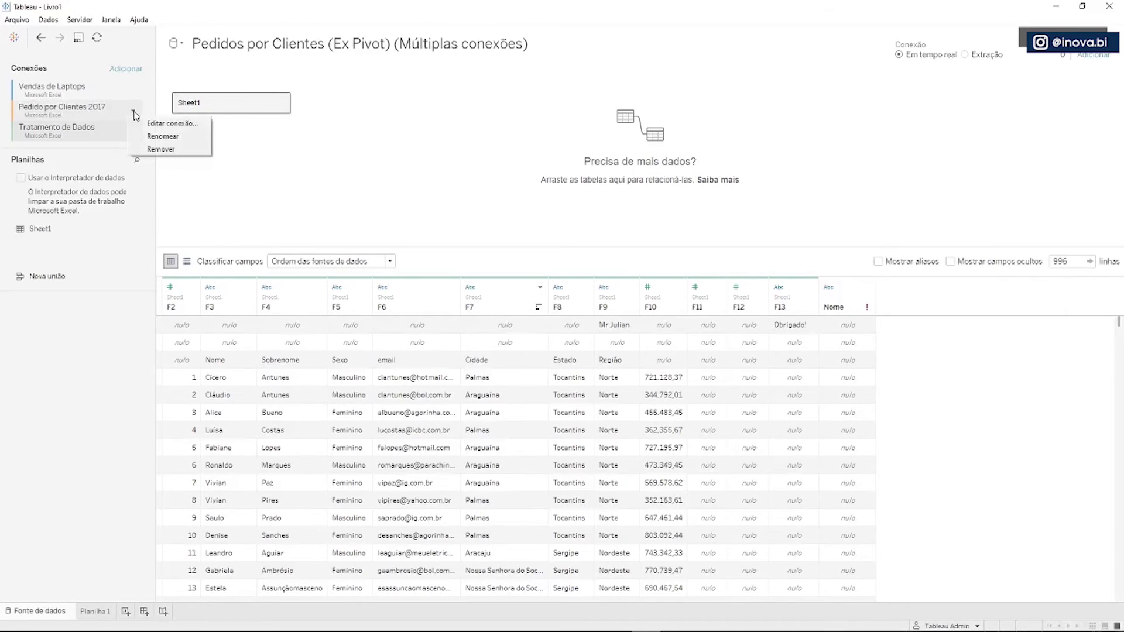
left_click(159, 150)
left_click(134, 89)
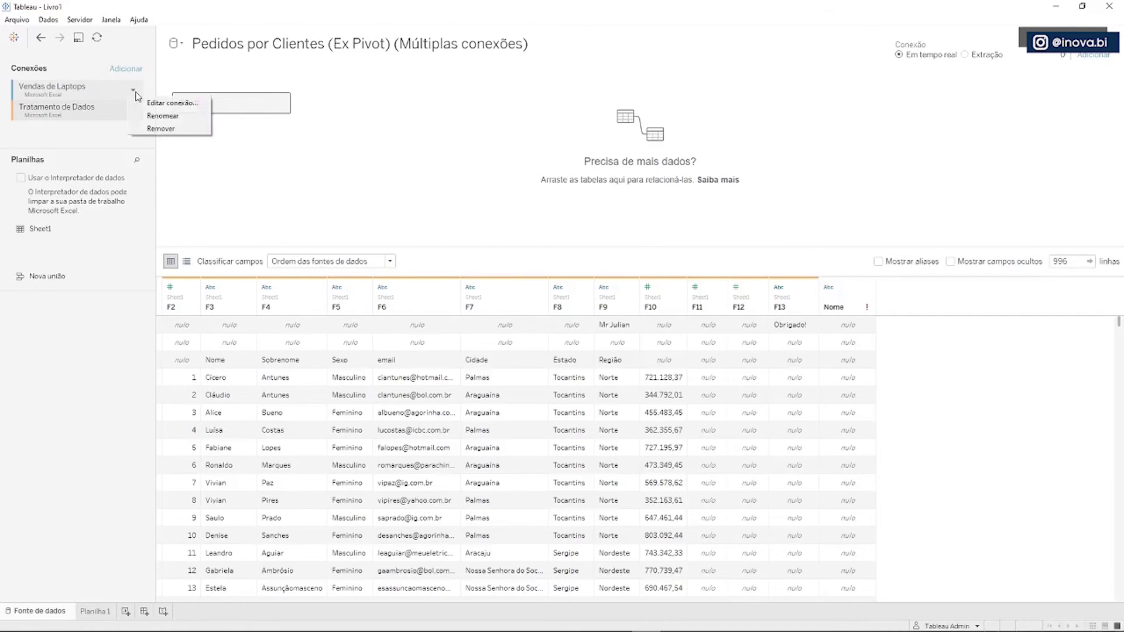
left_click(154, 129)
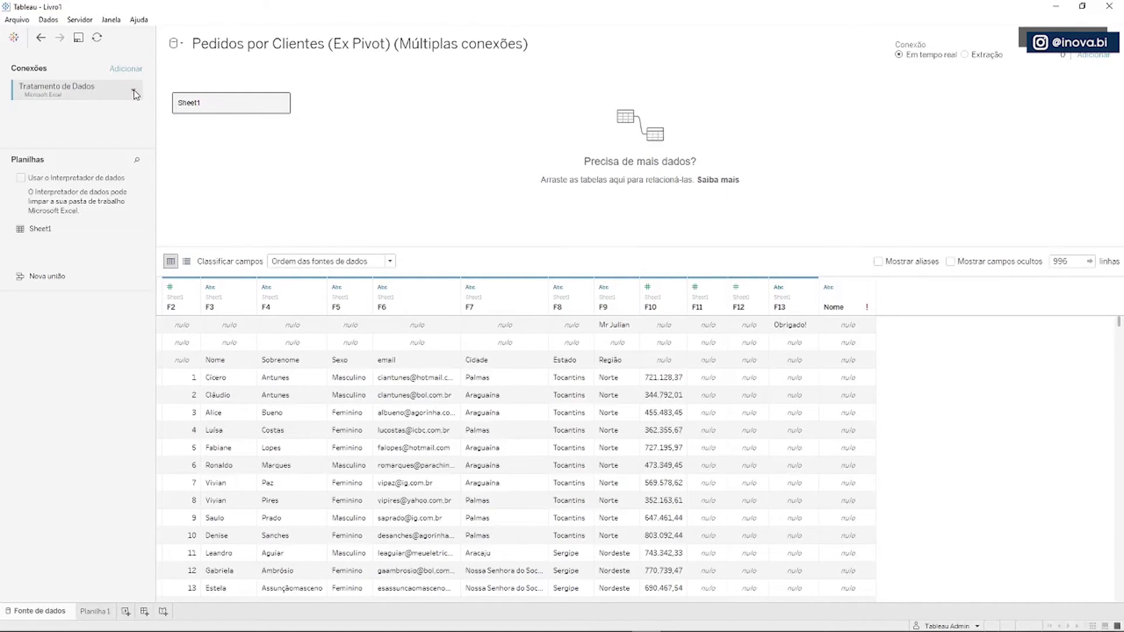
- Edit the Tratamento de Dados connection so that it uses the Excel workbook Vendas 2013 - 2017
left_click(133, 90)
left_click(147, 107)
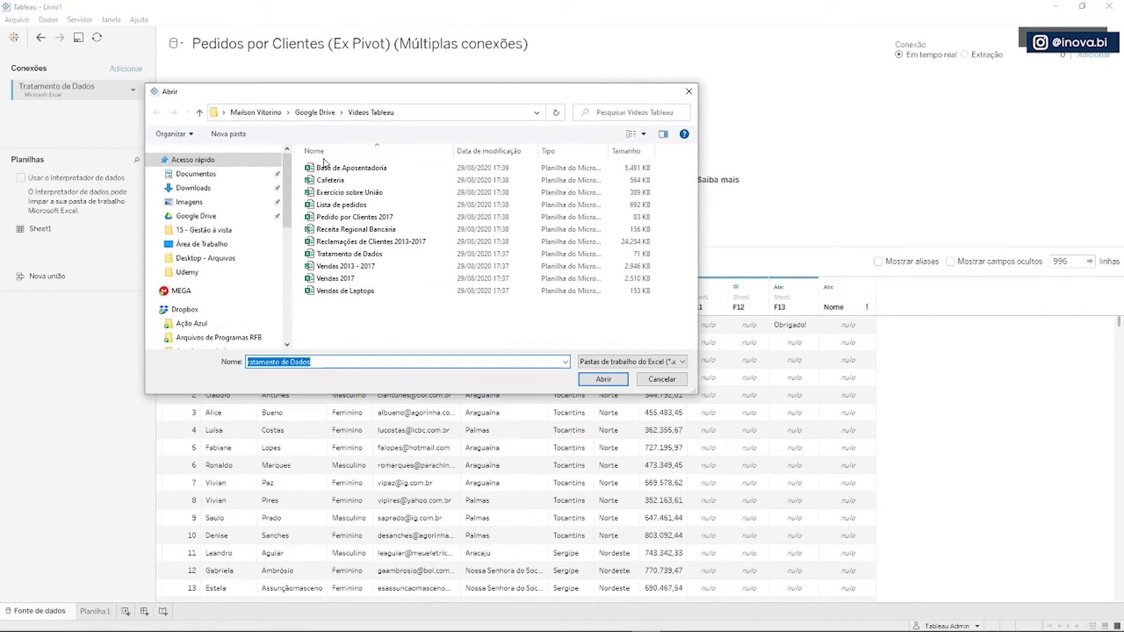
double_click(353, 267)
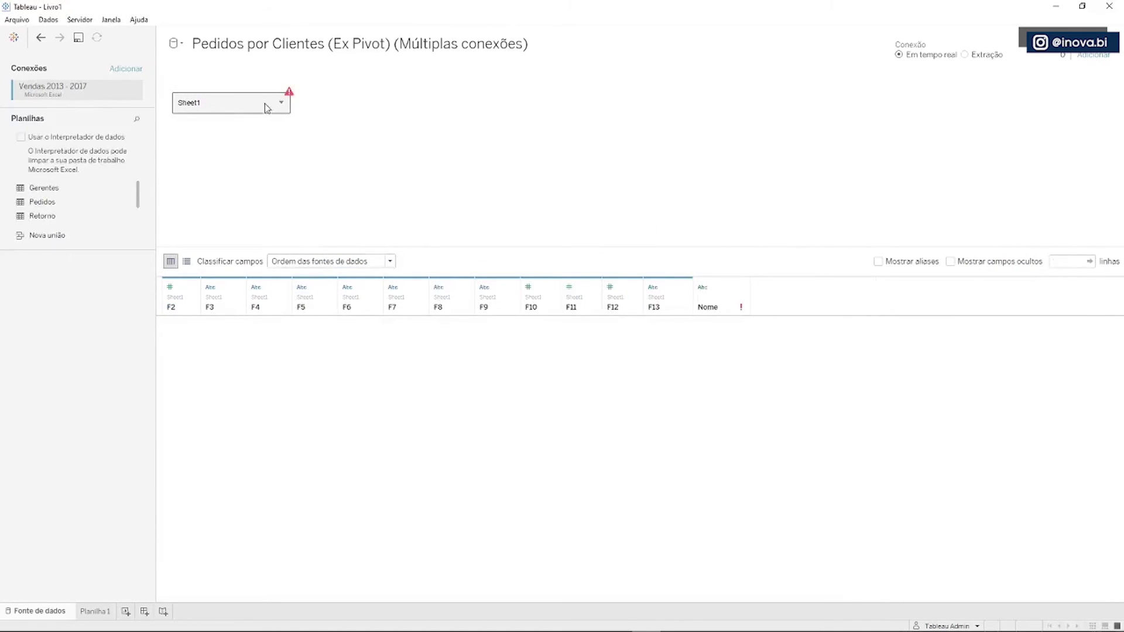
- Replace Sheet1 on the data source canvas with the Pedidos table and look through its columns
left_click_drag(254, 103, 82, 244)
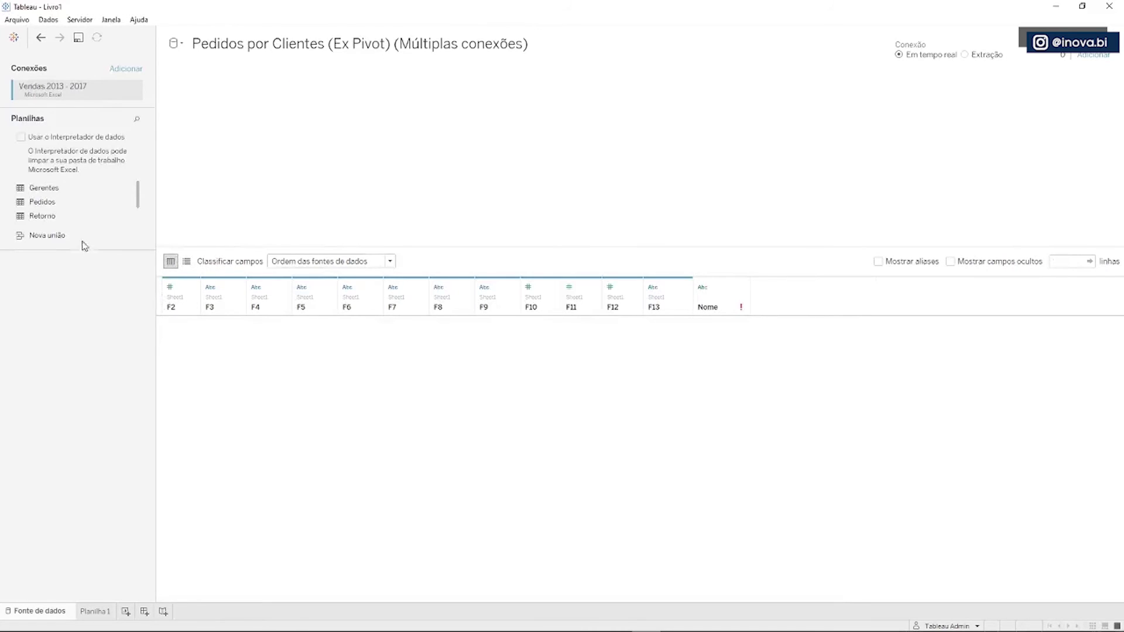
double_click(47, 203)
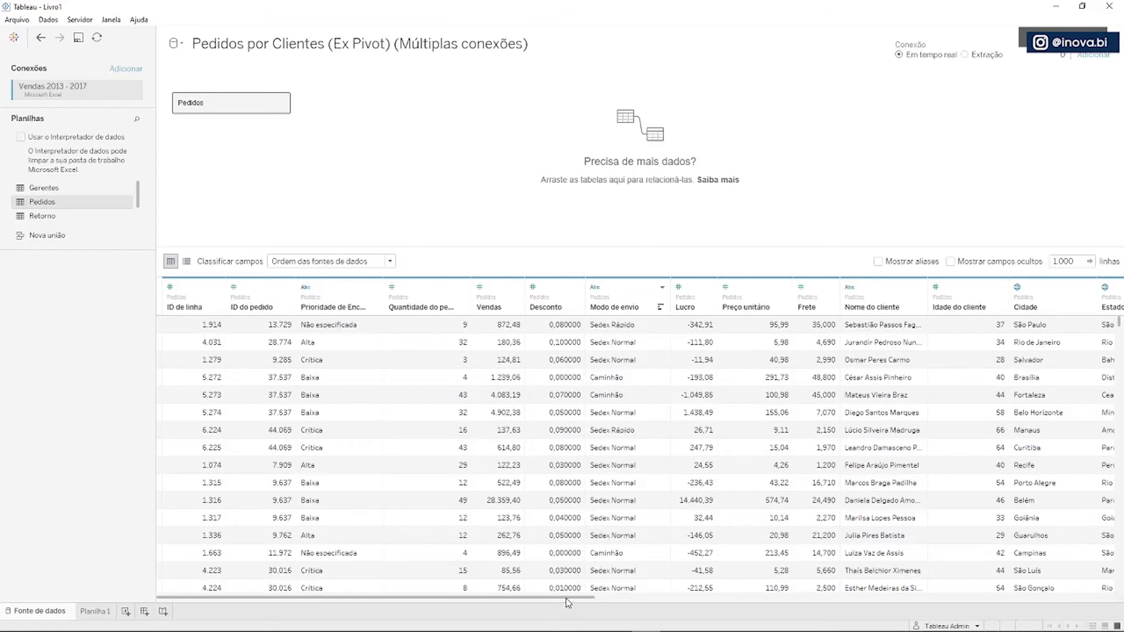
left_click_drag(567, 603, 608, 603)
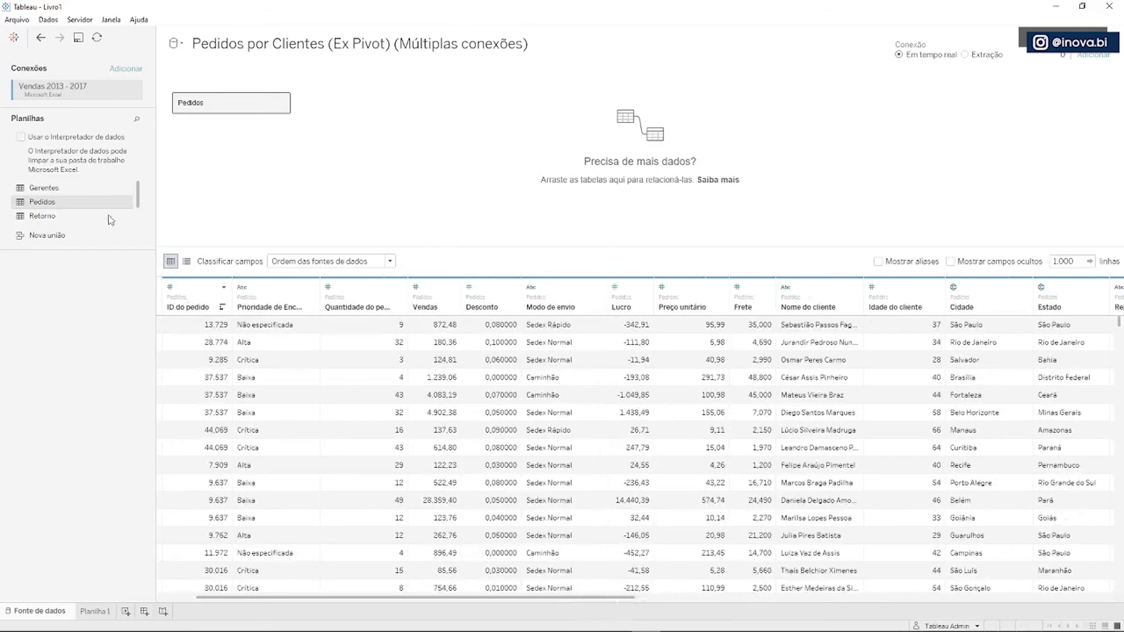
- Relate the Gerentes table to Pedidos and review the relationship's matching Região fields
left_click_drag(61, 190, 381, 106)
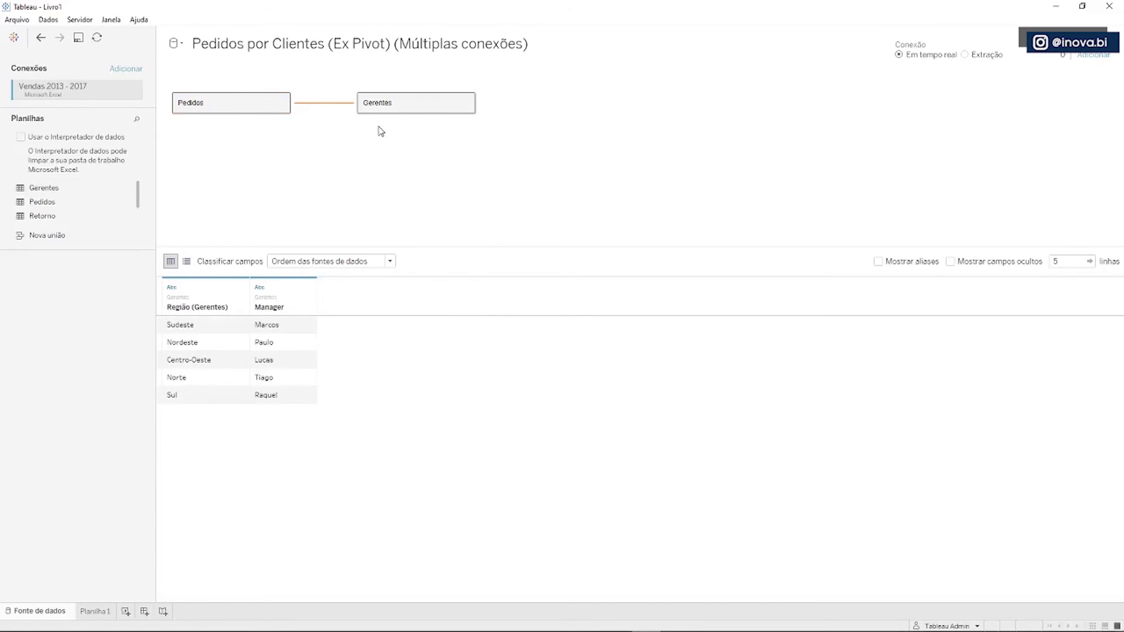
left_click(320, 108)
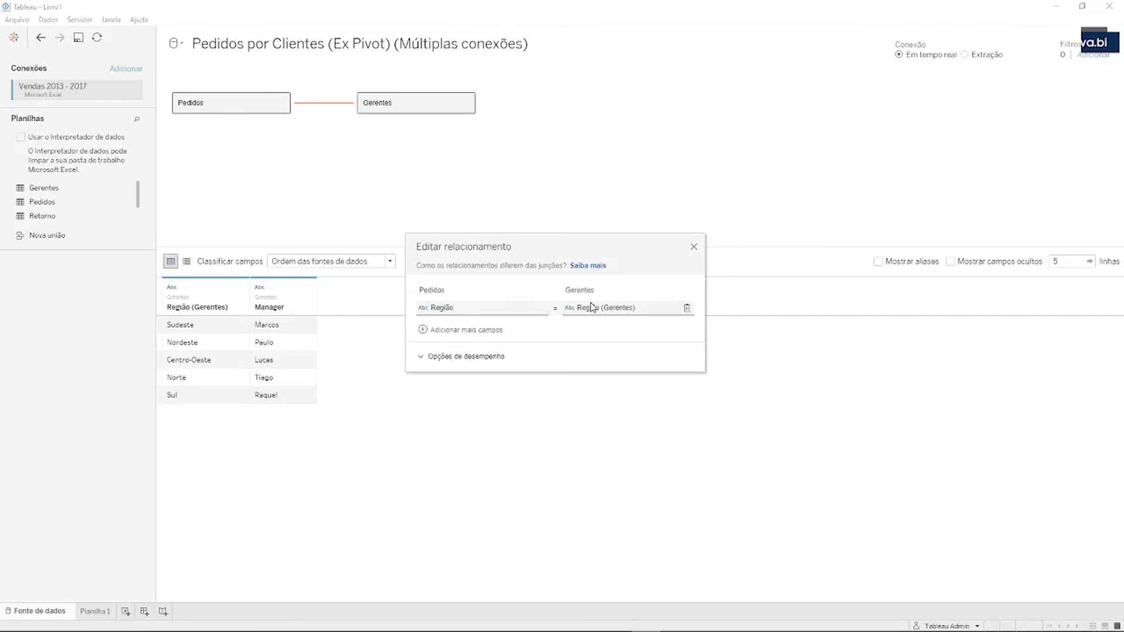
left_click(694, 248)
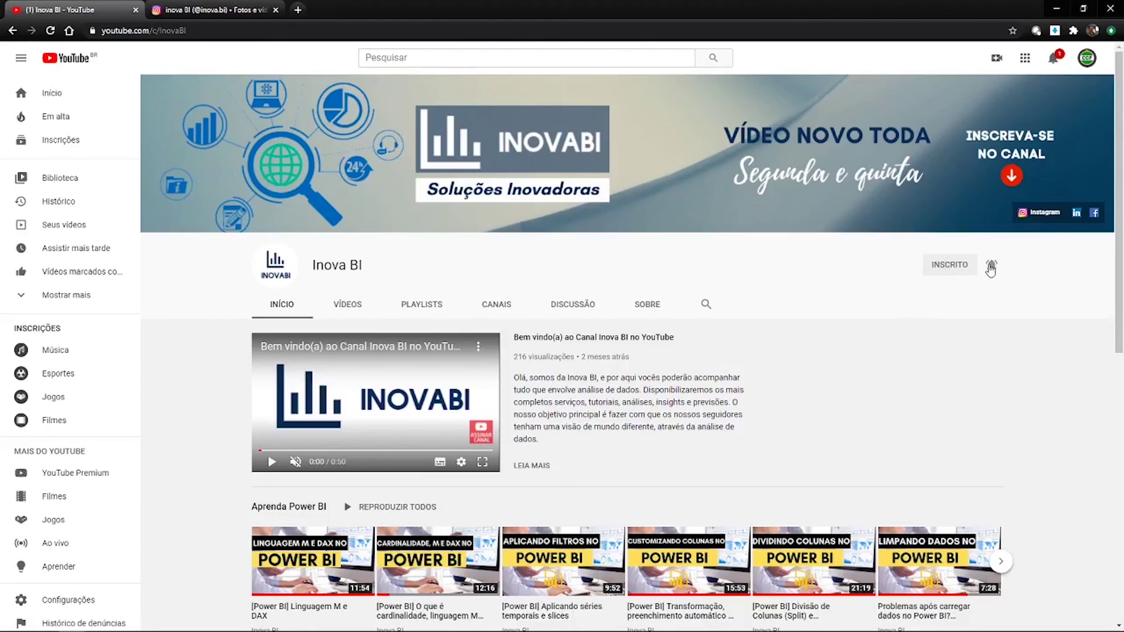
- Switch to the browser to view the Inova BI YouTube channel's notification options and browse the posts on its Instagram profile
left_click(990, 267)
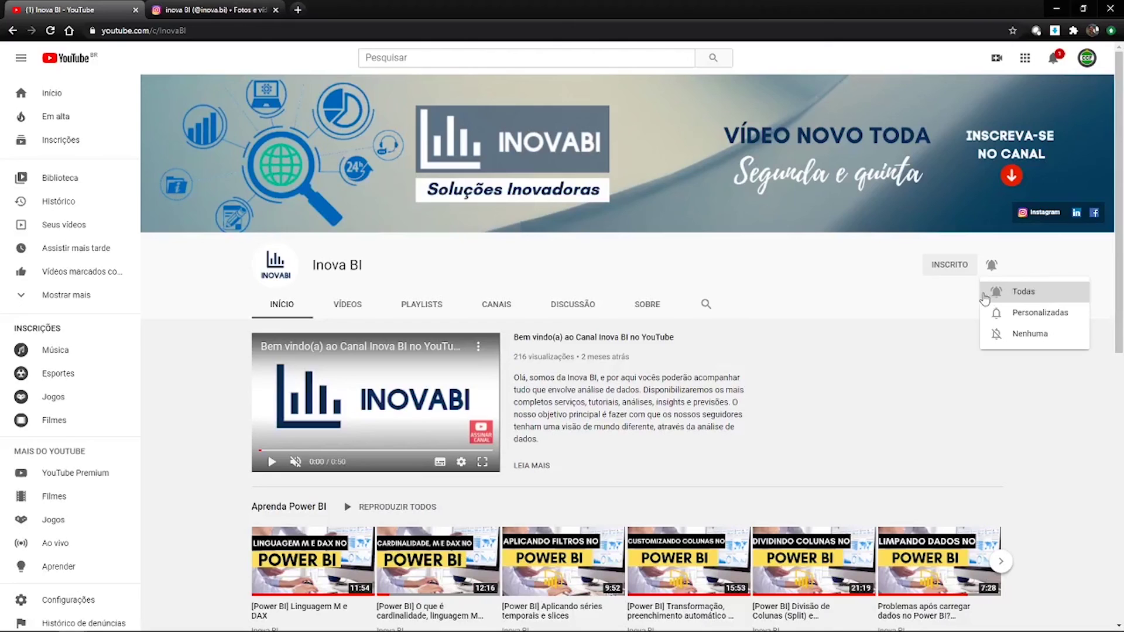
left_click(937, 315)
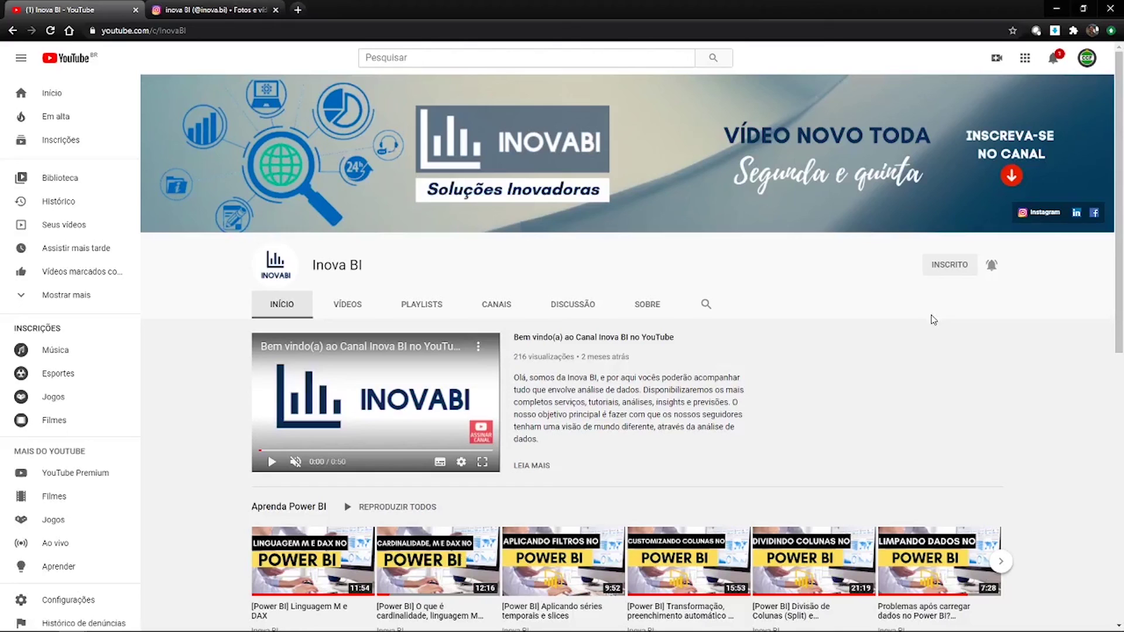
left_click(211, 10)
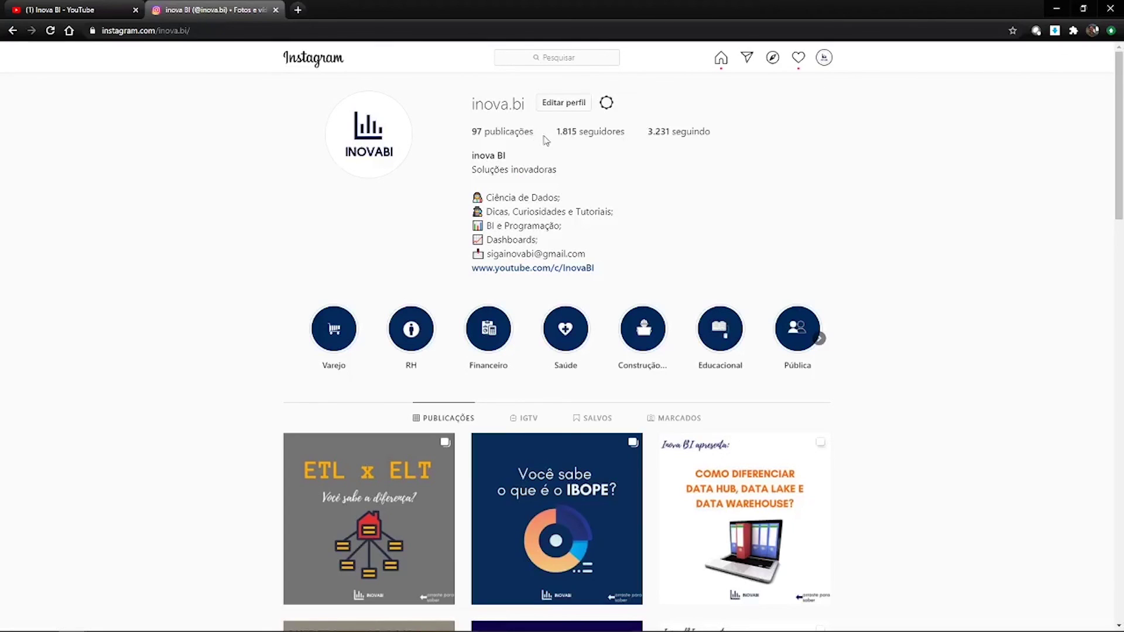
scroll(439, 323, "down", 6)
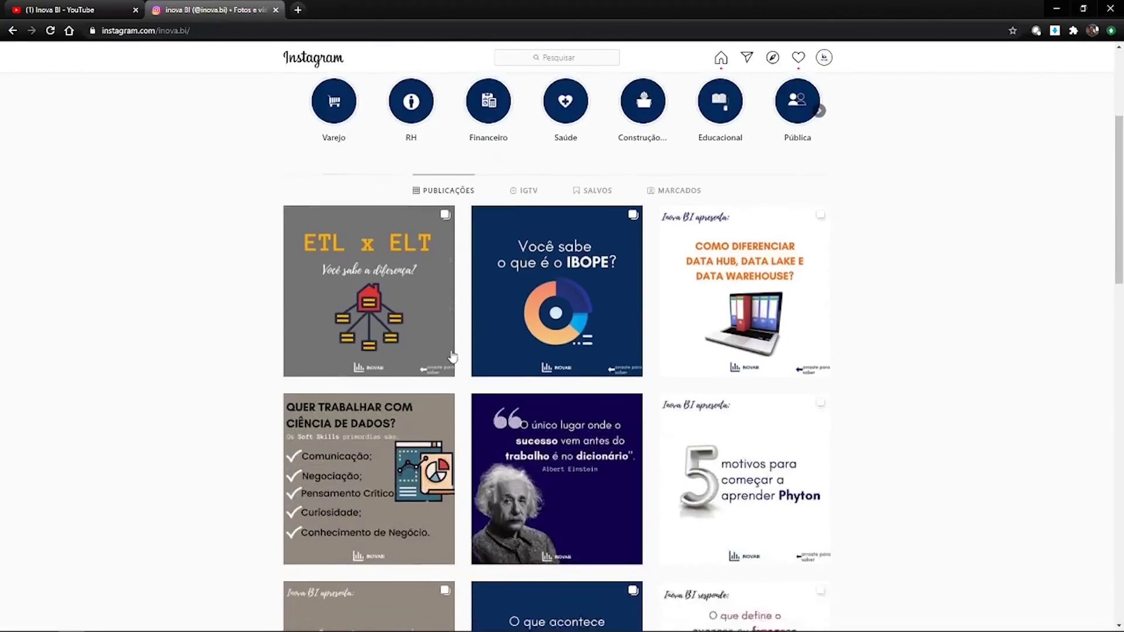